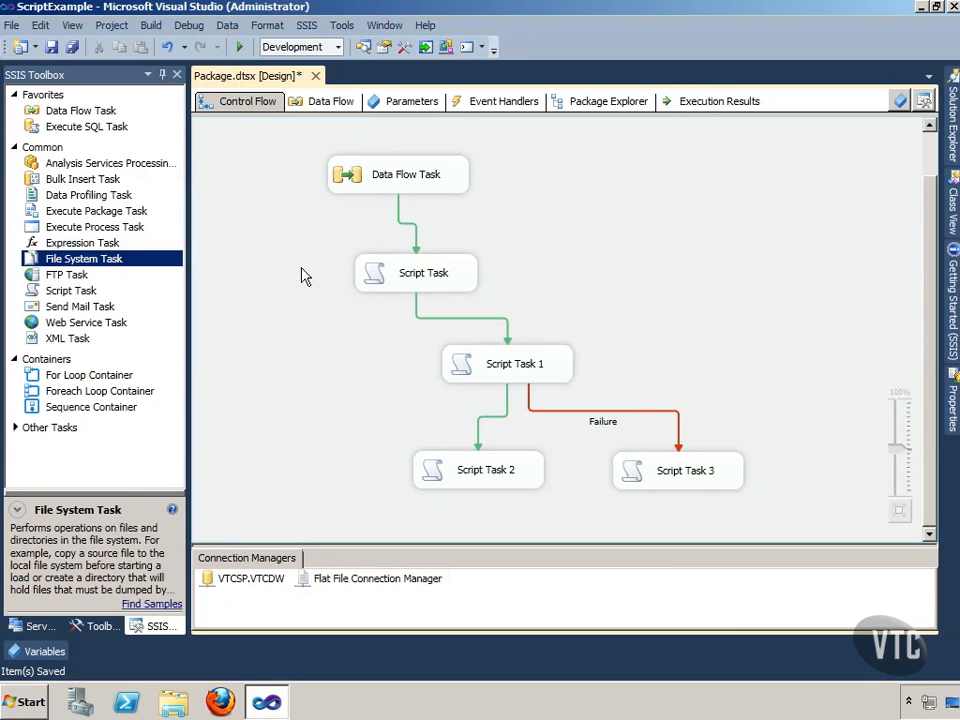
# Add a Script Task to the empty area beside the existing control flow tasks and open it for editing
pyautogui.moveTo(60, 292); pyautogui.dragTo(601, 260)
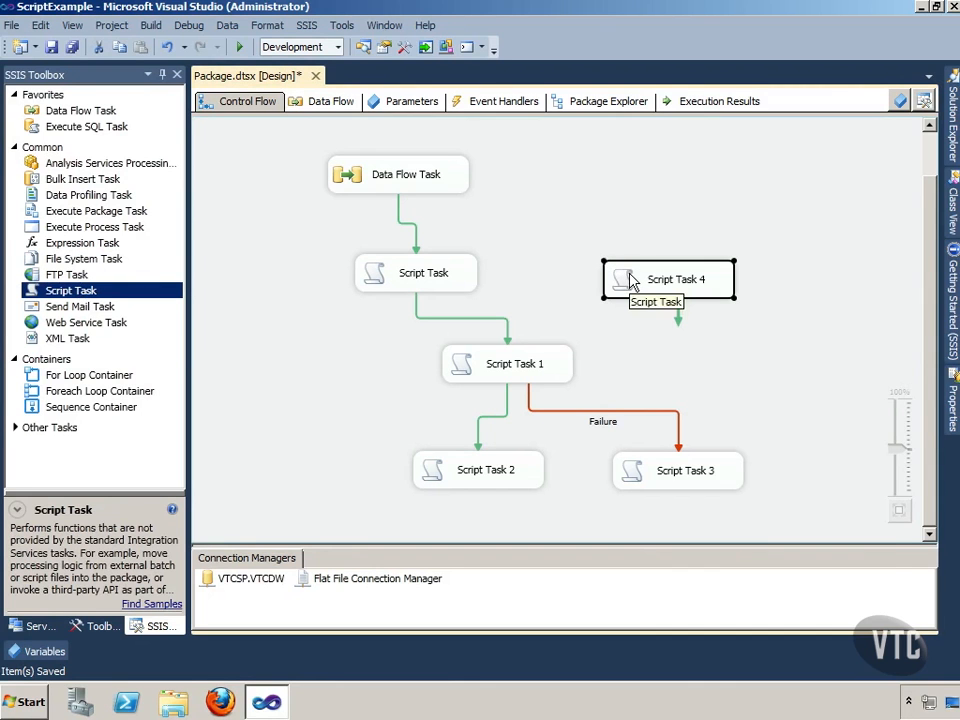
pyautogui.rightClick(640, 277)
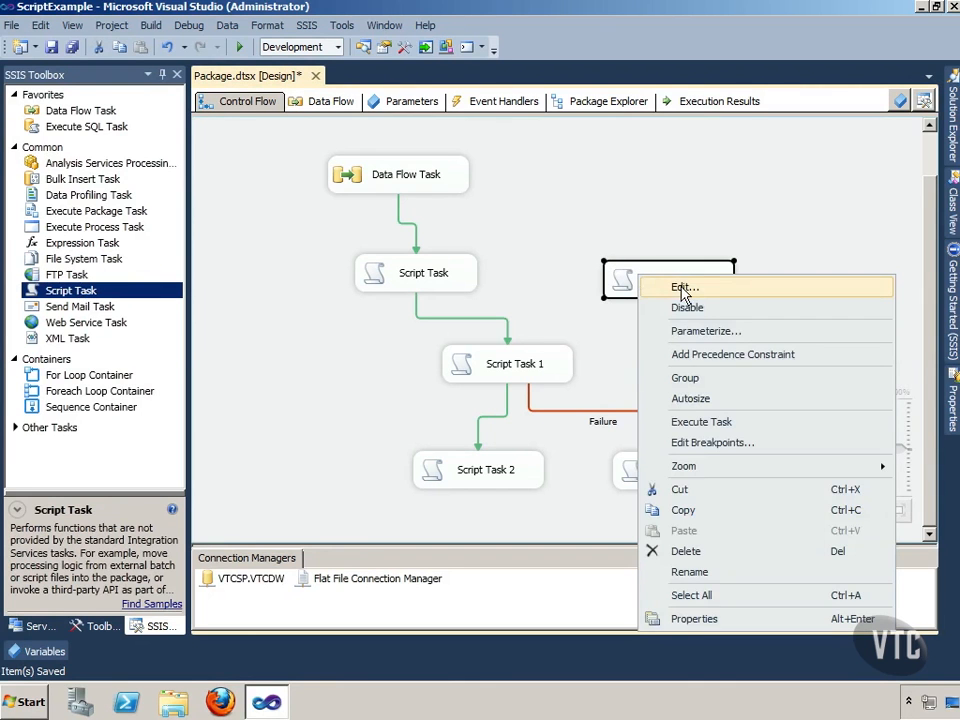
pyautogui.click(680, 289)
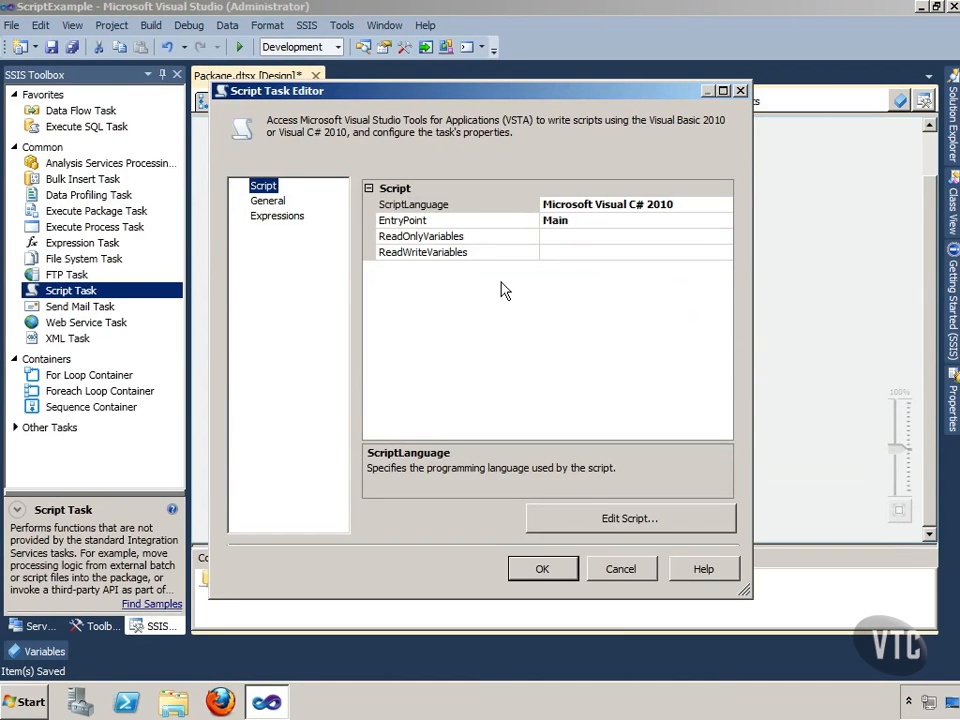
# Review the available script languages and the entry point setting of the new script task
pyautogui.click(720, 207)
pyautogui.click(726, 205)
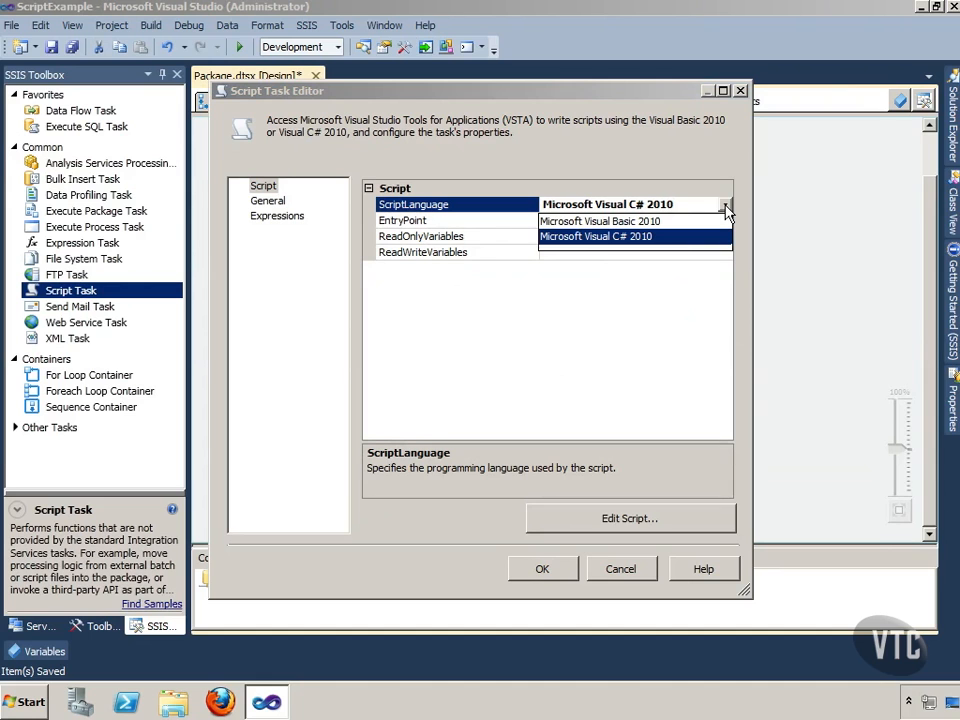
pyautogui.click(674, 294)
pyautogui.click(458, 221)
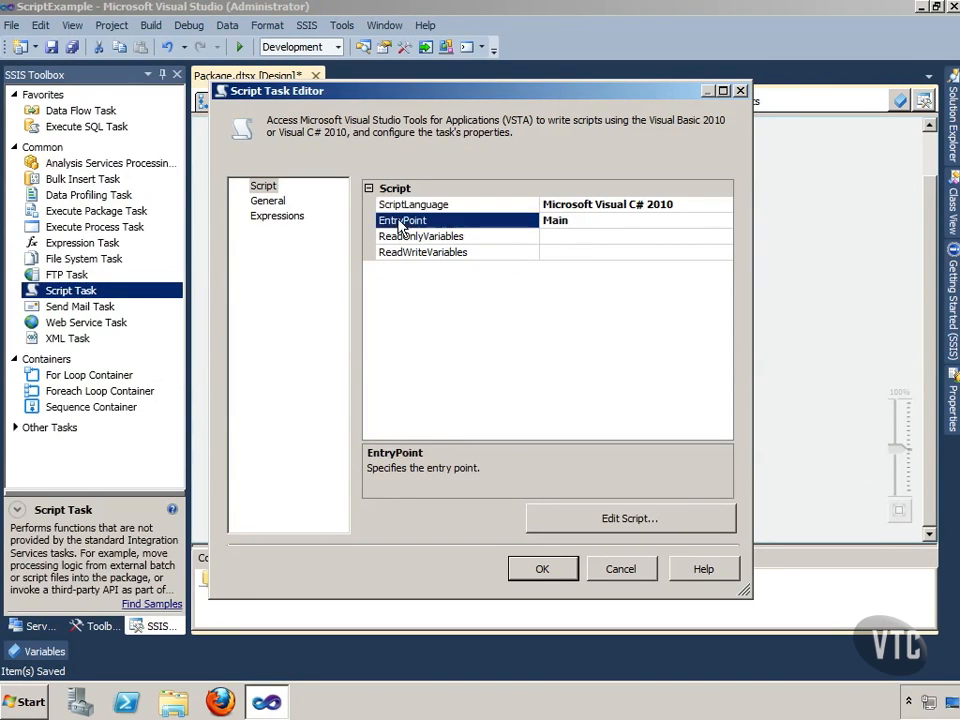
pyautogui.moveTo(591, 223); pyautogui.dragTo(546, 225)
pyautogui.click(540, 296)
# Assign User::mtlRows as the script task's read-only variable
pyautogui.click(561, 237)
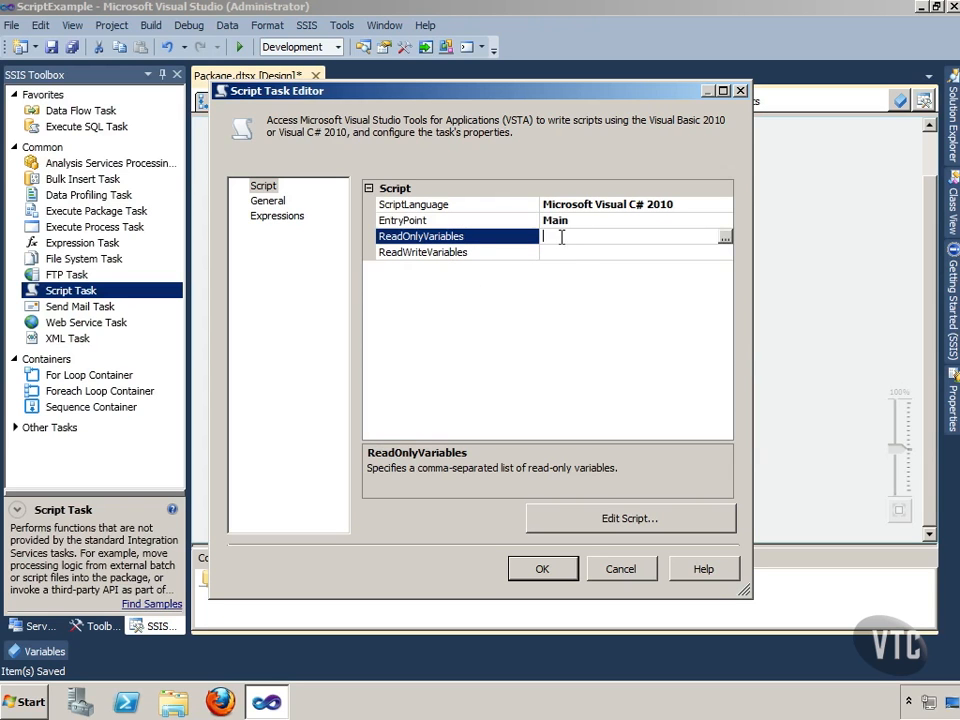
pyautogui.click(725, 237)
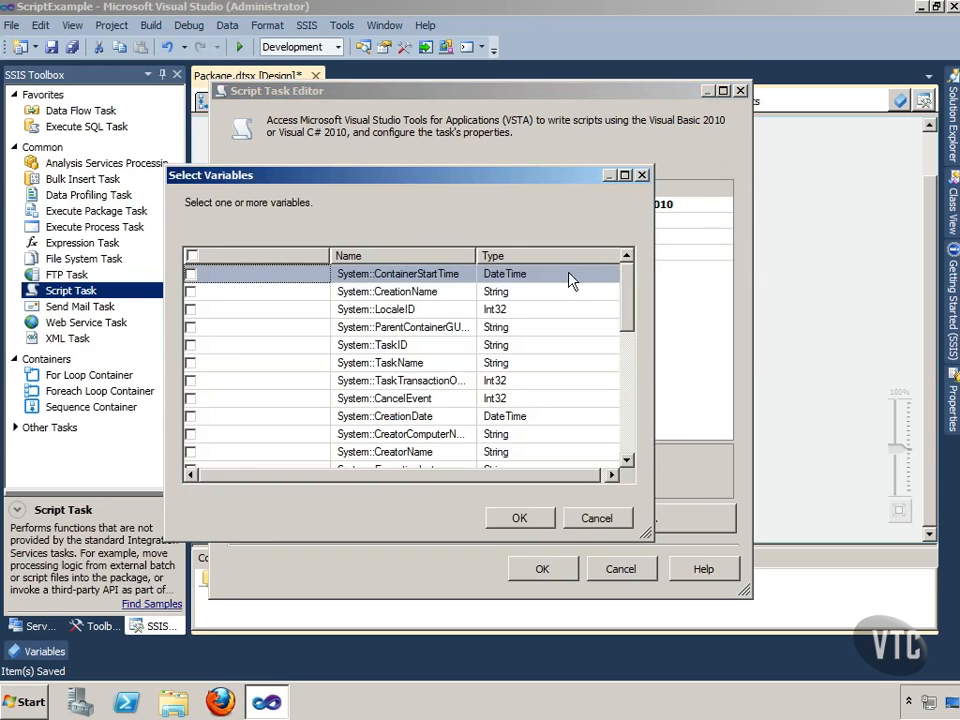
pyautogui.moveTo(630, 302); pyautogui.dragTo(631, 377)
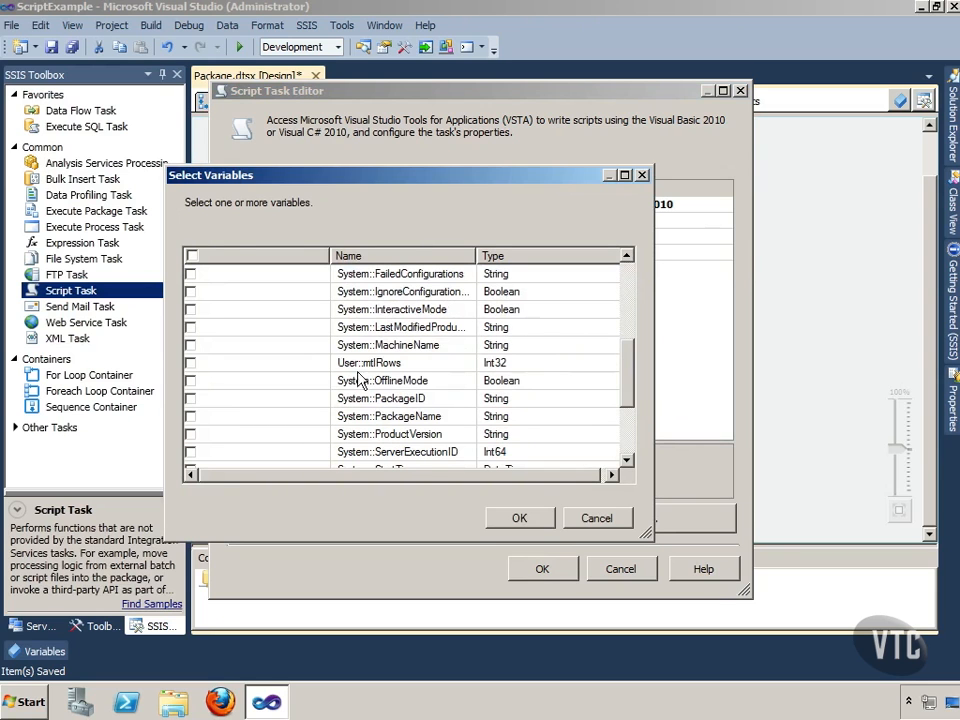
pyautogui.click(191, 363)
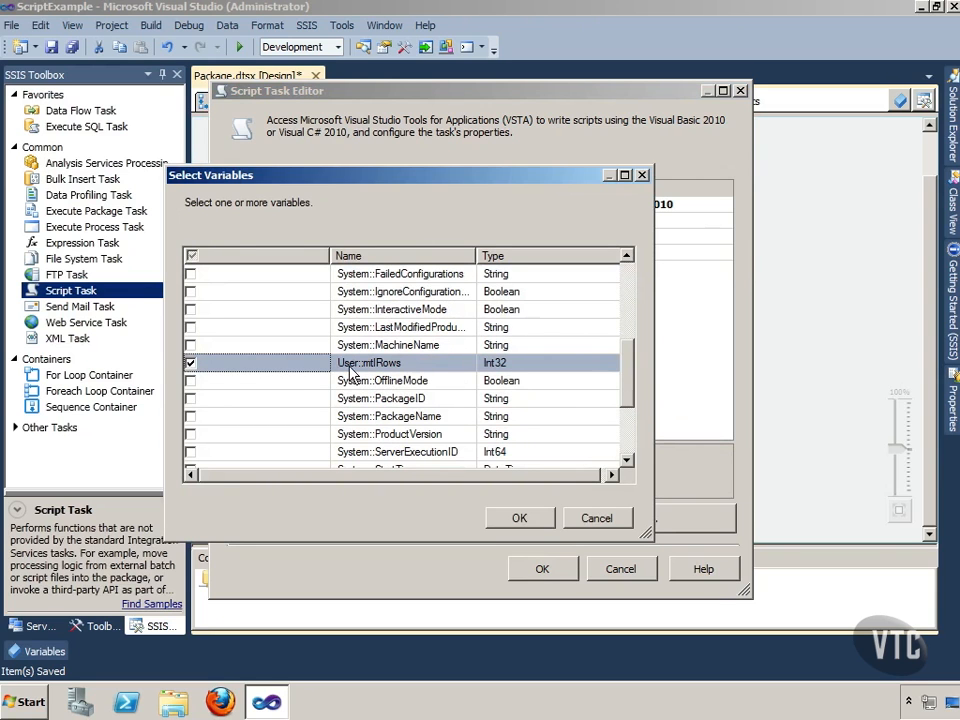
pyautogui.click(522, 518)
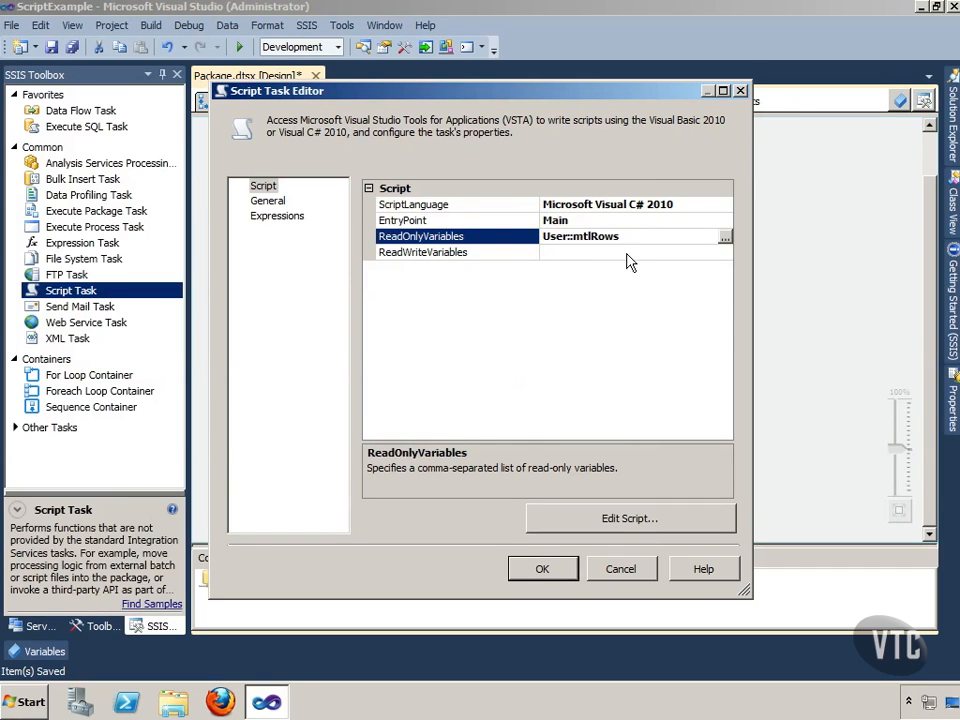
# Check which variables are available for read/write access and review the task's read-only variable entry
pyautogui.click(695, 256)
pyautogui.click(725, 253)
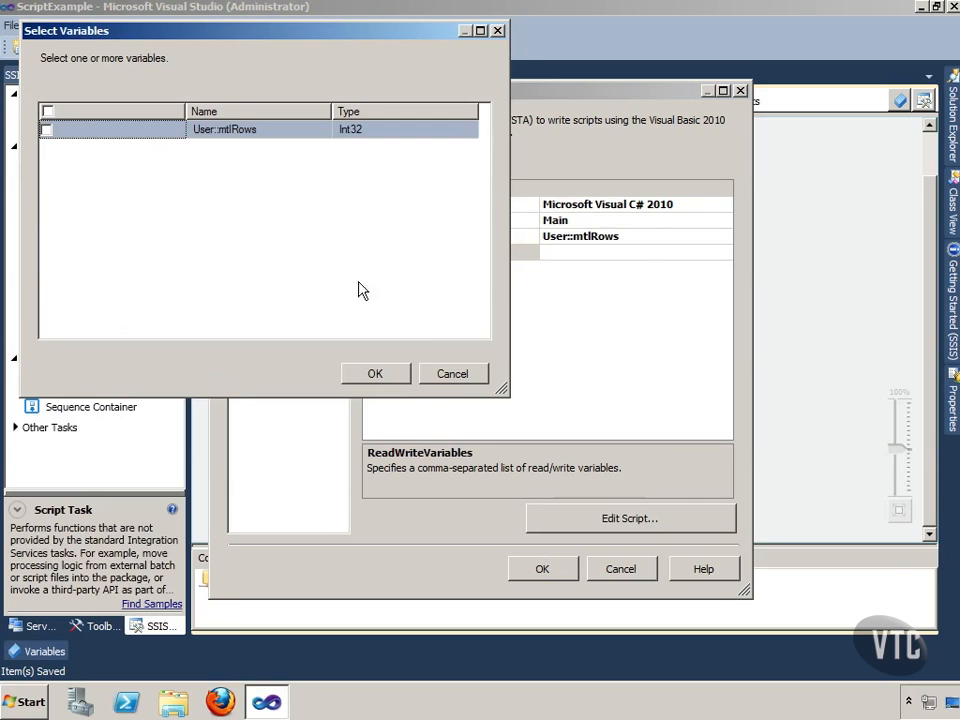
pyautogui.click(450, 374)
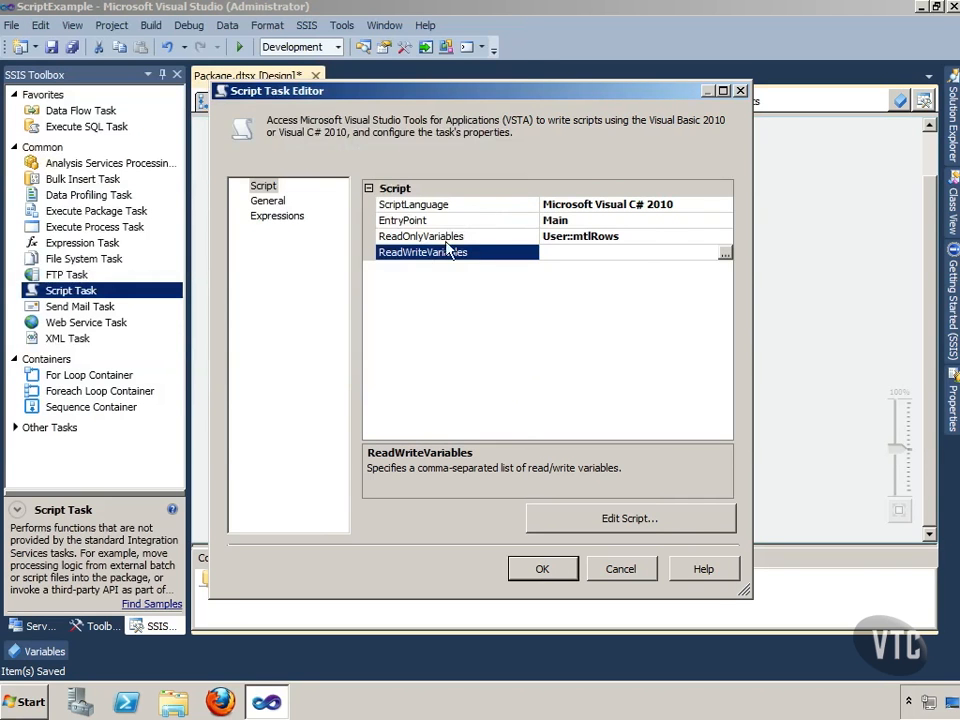
pyautogui.click(594, 237)
pyautogui.moveTo(625, 236); pyautogui.dragTo(528, 236)
pyautogui.click(528, 297)
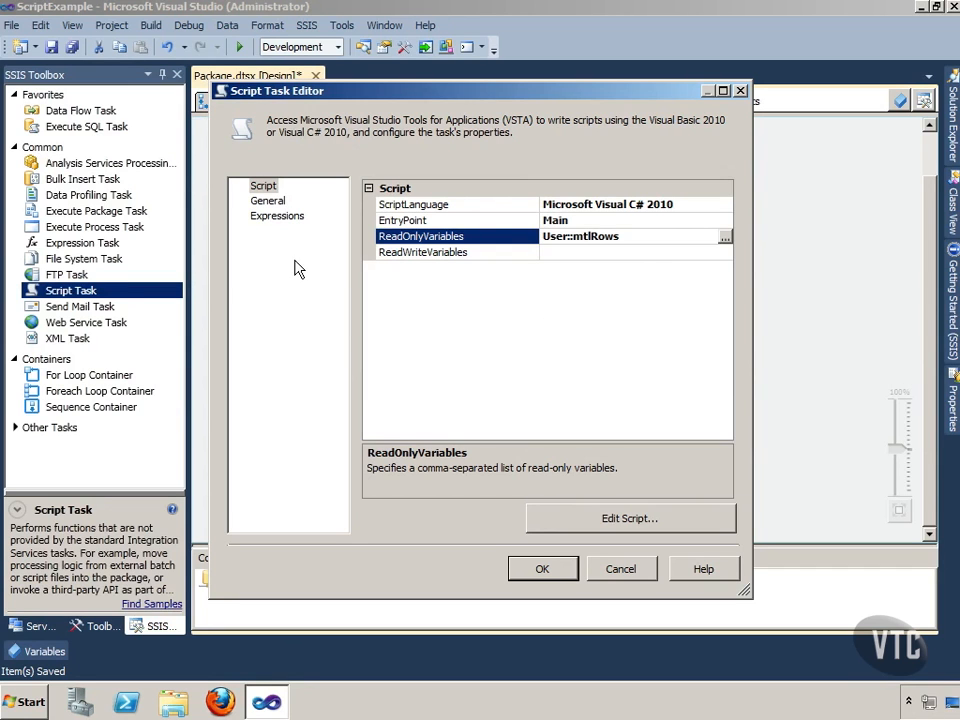
# Review the name and description in the script task's general settings
pyautogui.click(268, 201)
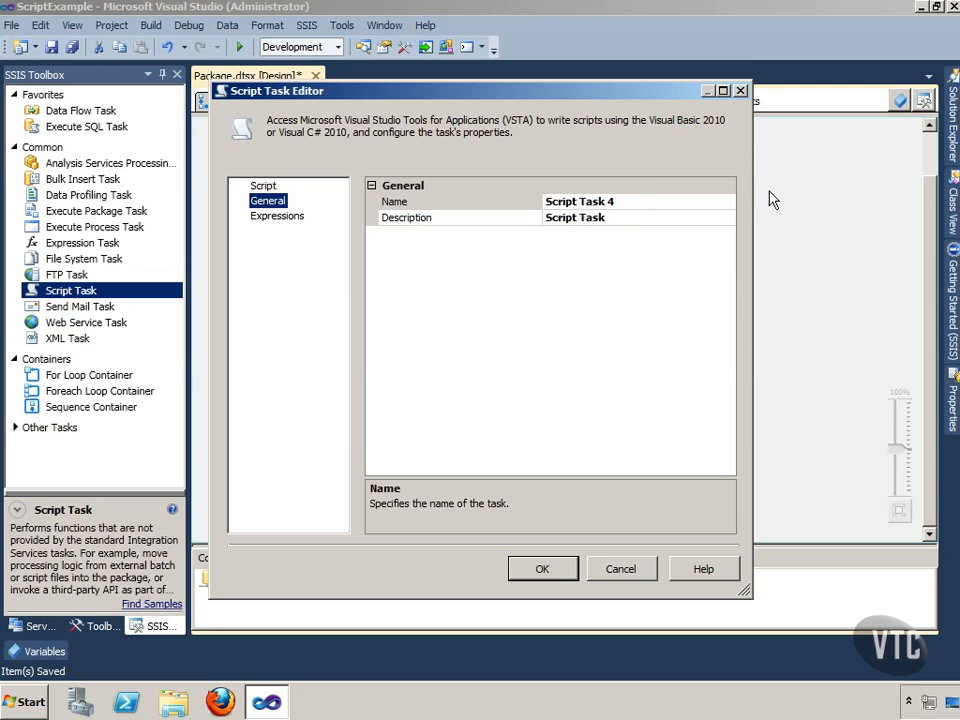
pyautogui.click(639, 201)
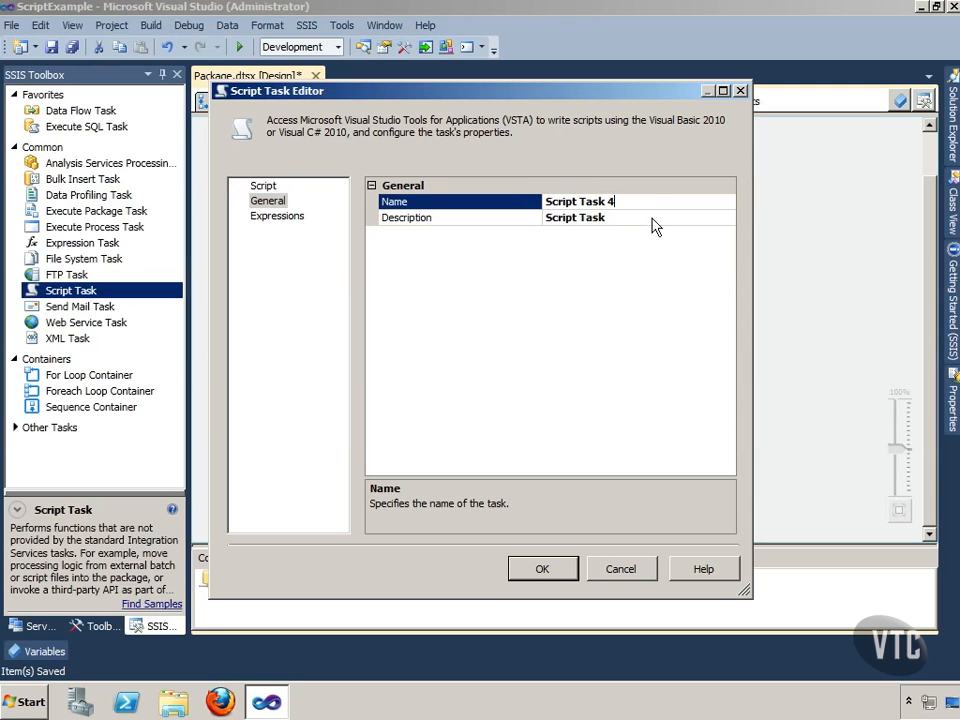
pyautogui.click(644, 217)
pyautogui.moveTo(622, 218); pyautogui.dragTo(529, 217)
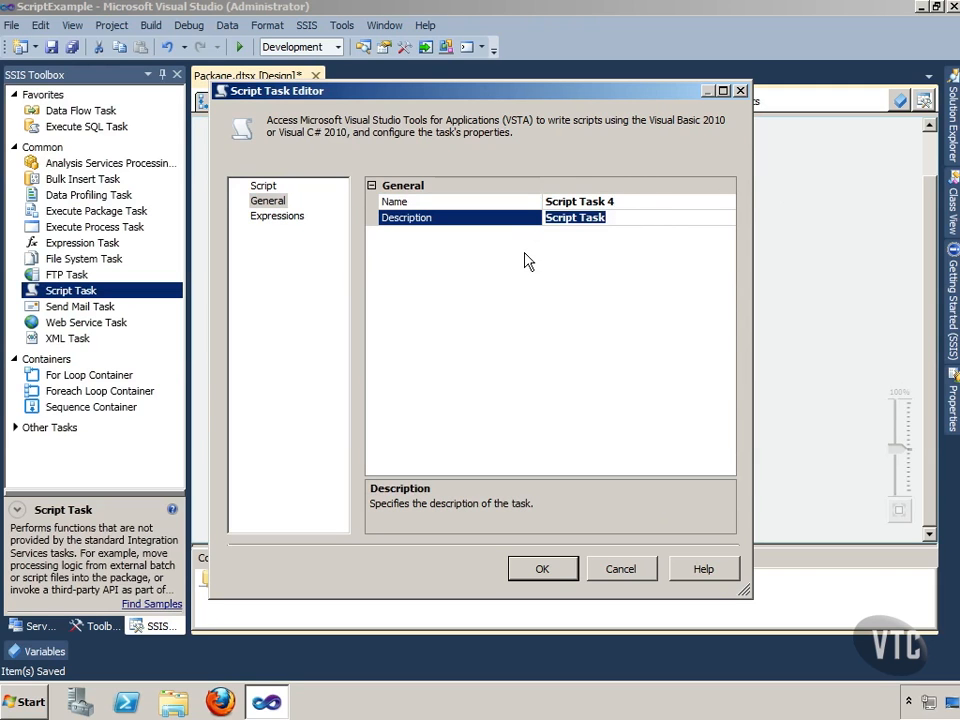
# Add a property expression entry for the ReadOnlyVariables property of the script task
pyautogui.click(295, 218)
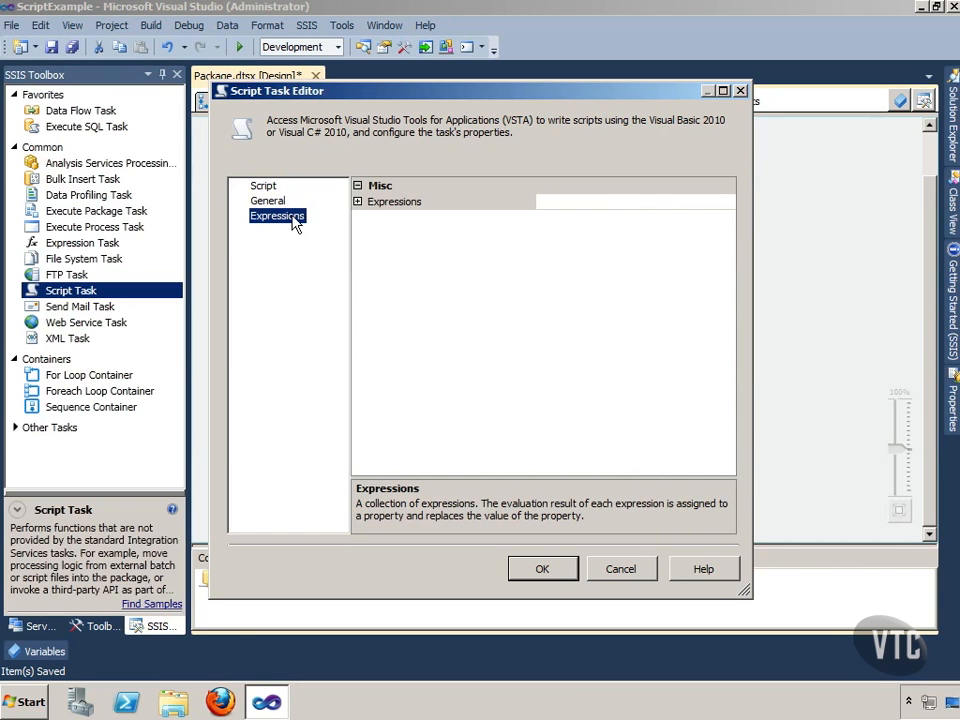
pyautogui.click(361, 201)
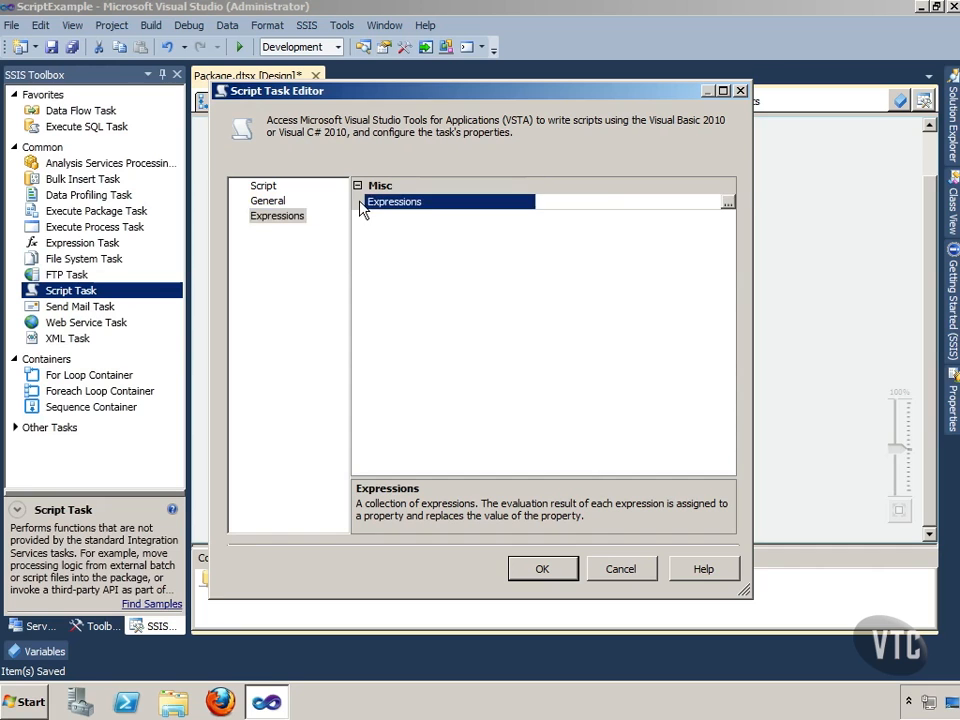
pyautogui.click(728, 204)
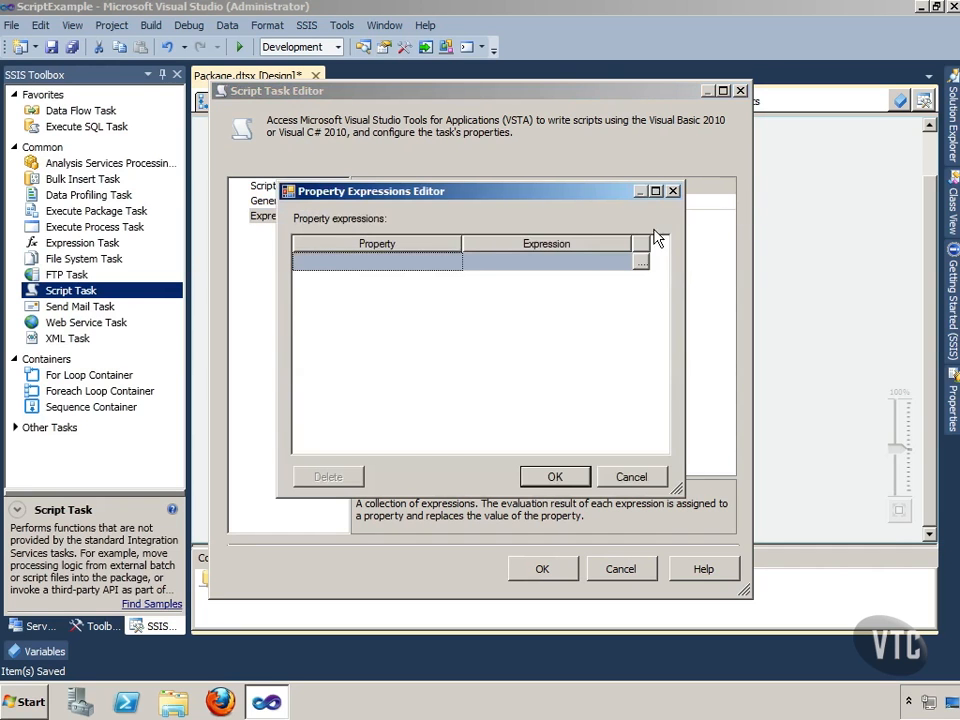
pyautogui.click(447, 262)
pyautogui.click(452, 262)
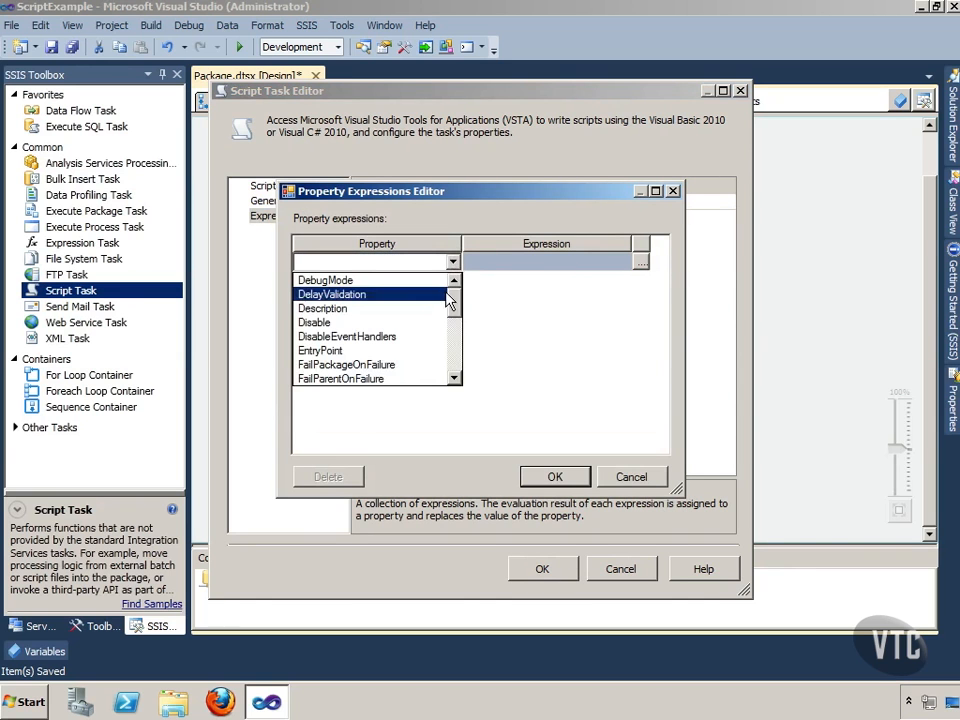
pyautogui.moveTo(453, 298); pyautogui.dragTo(455, 358)
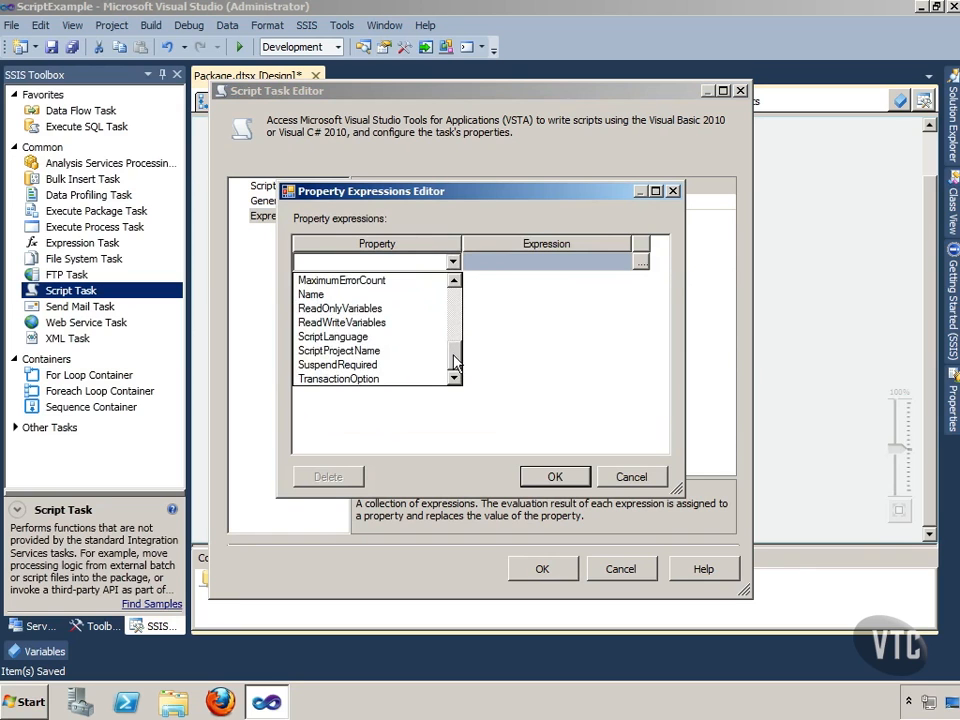
pyautogui.click(355, 312)
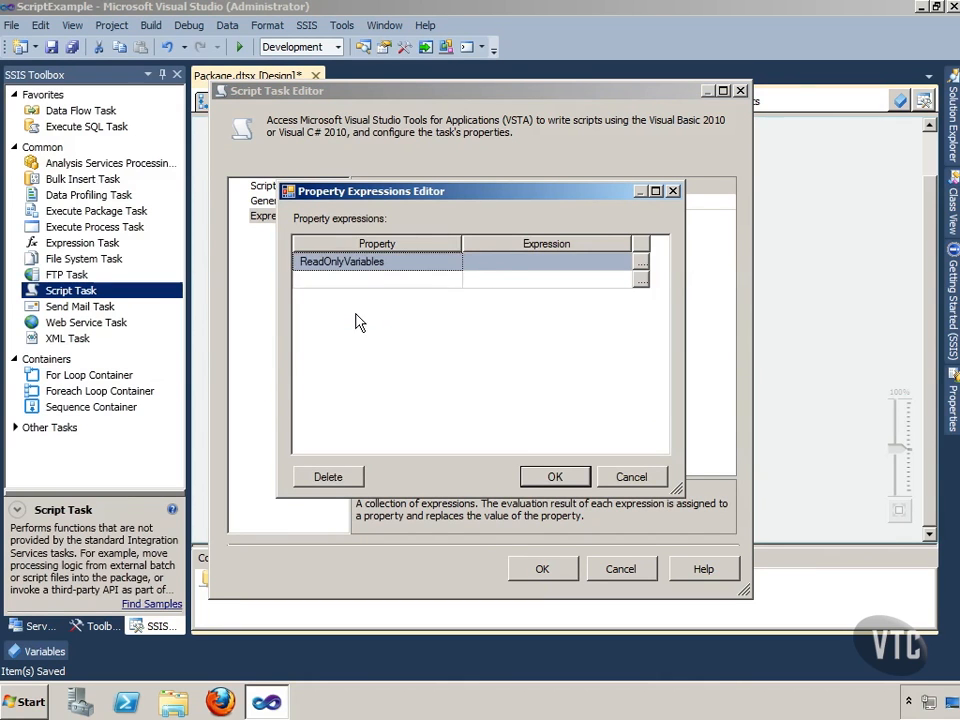
# Build the ReadOnlyVariables expression @[User::mtlRows]== DATEDIFF( «datepart», «startdate», «enddate» ) from the variable and date function lists, then cancel it
pyautogui.click(610, 258)
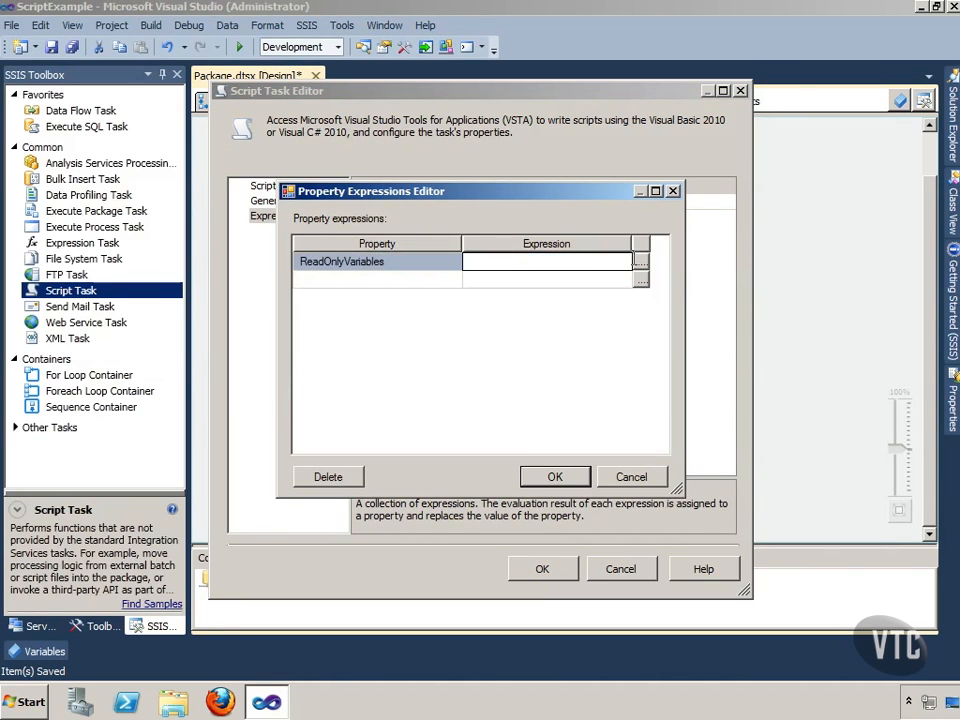
pyautogui.click(640, 260)
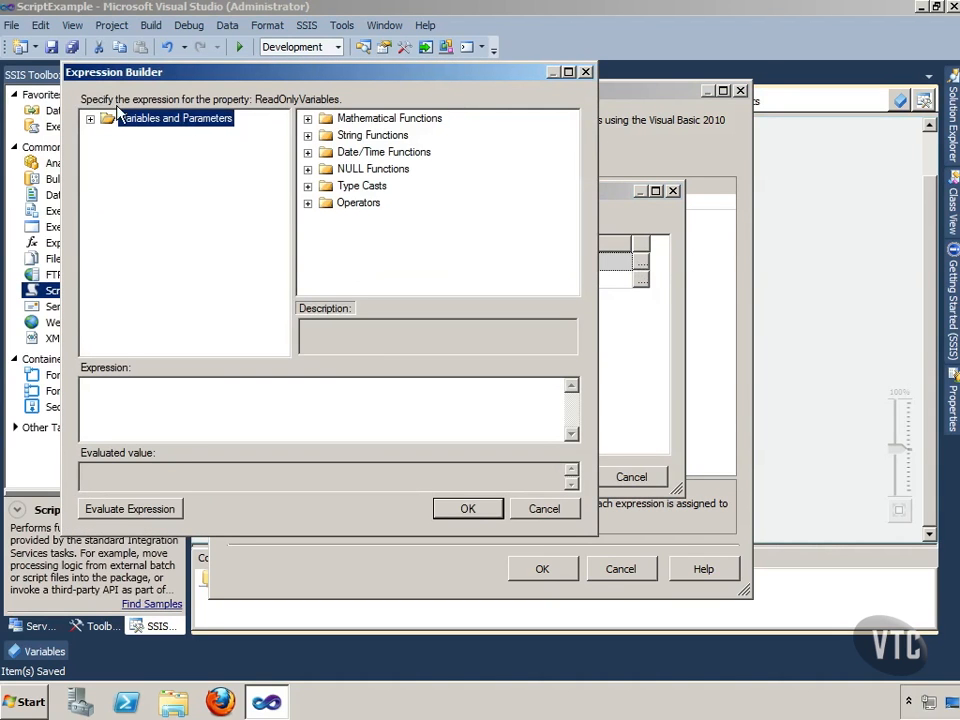
pyautogui.click(90, 118)
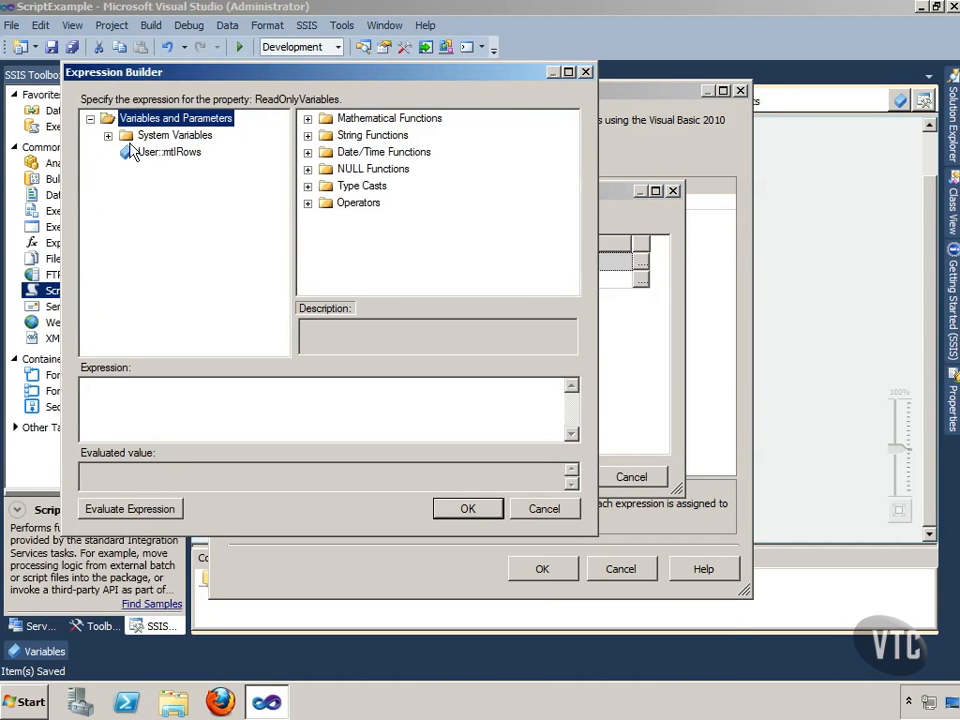
pyautogui.moveTo(142, 153); pyautogui.dragTo(151, 398)
pyautogui.click(186, 402)
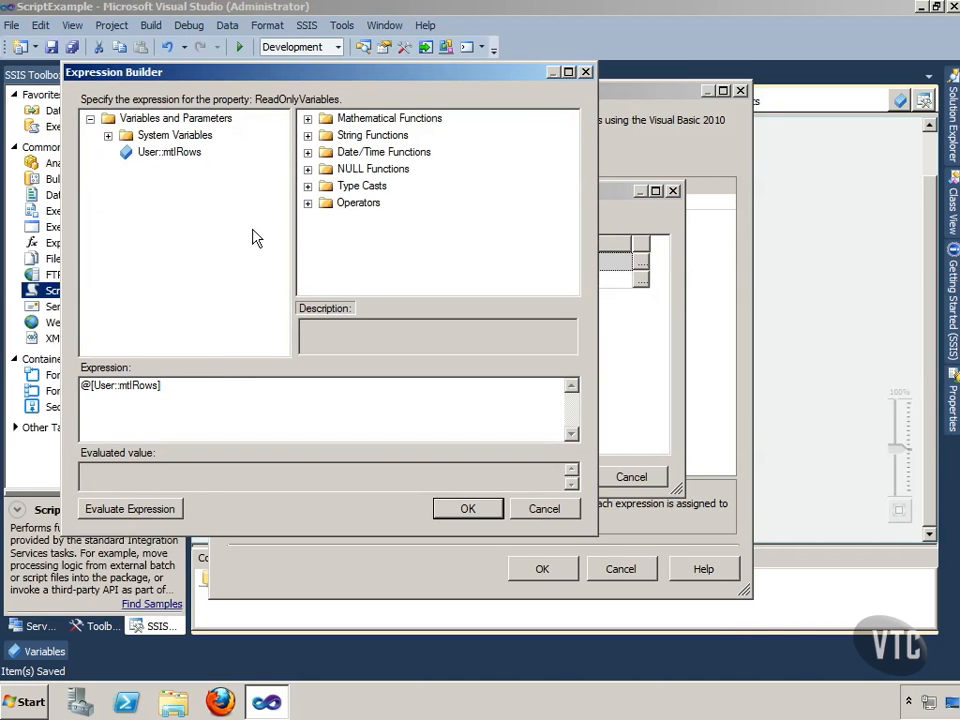
pyautogui.click(308, 152)
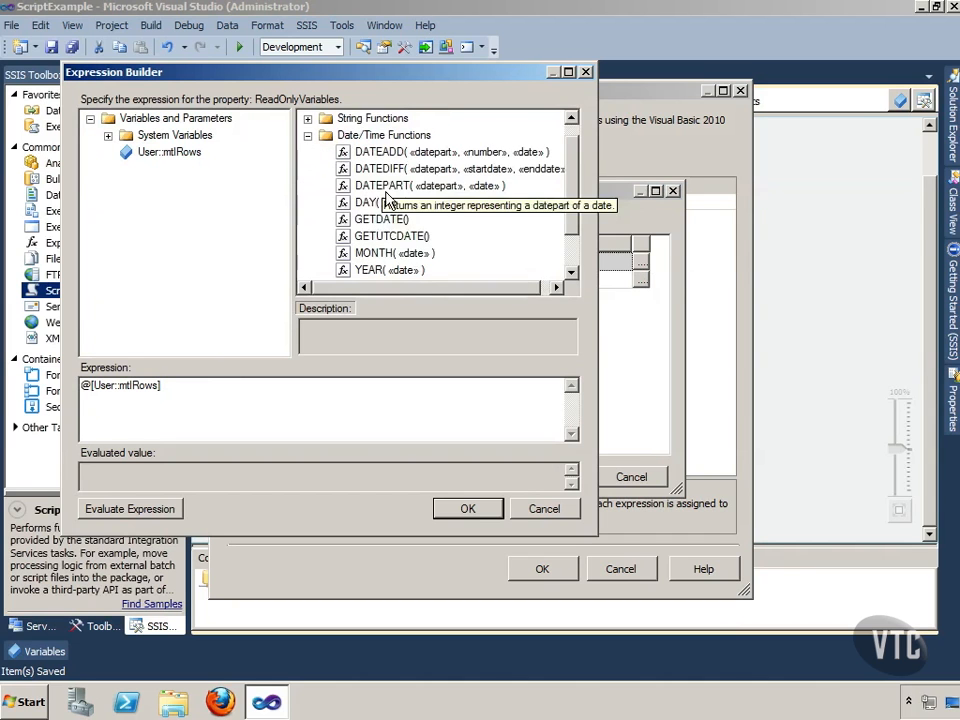
pyautogui.moveTo(383, 173); pyautogui.dragTo(279, 403)
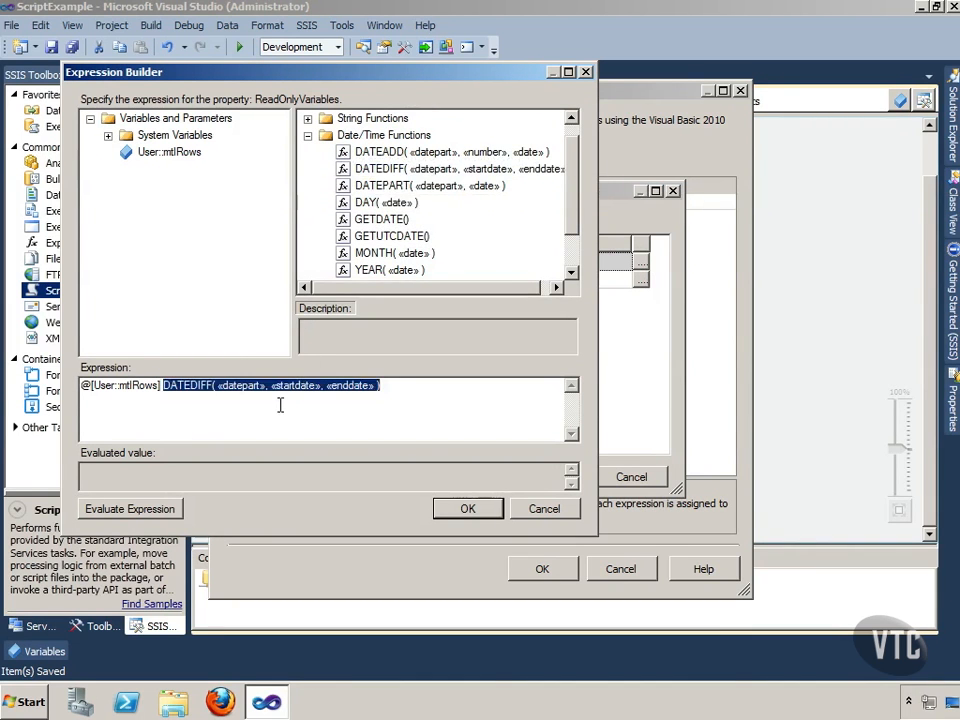
pyautogui.click(205, 405)
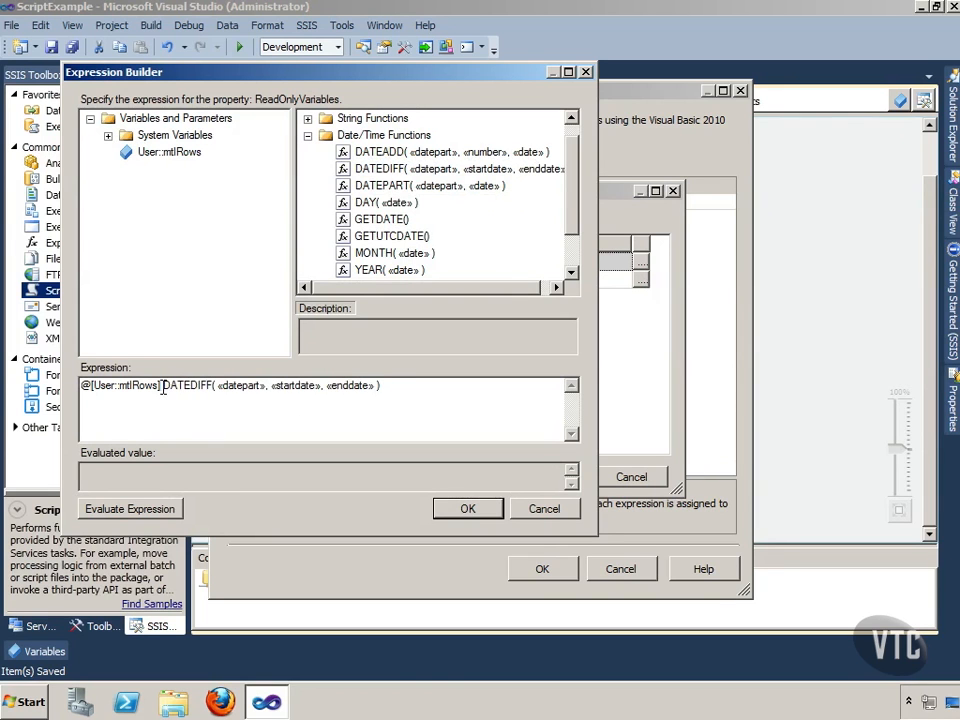
pyautogui.write('==')
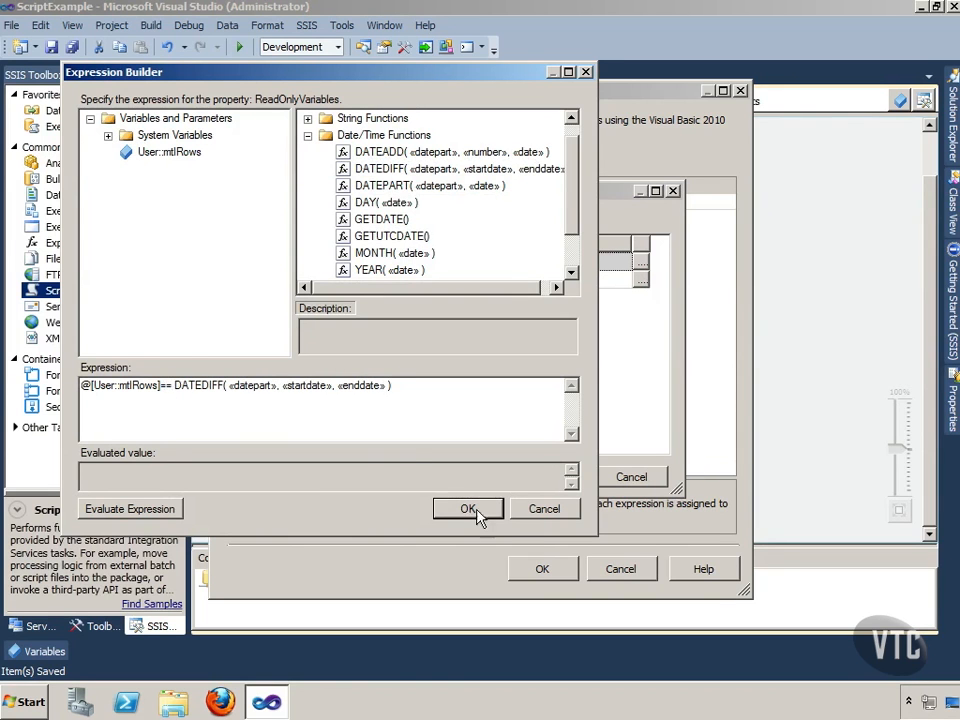
pyautogui.click(523, 515)
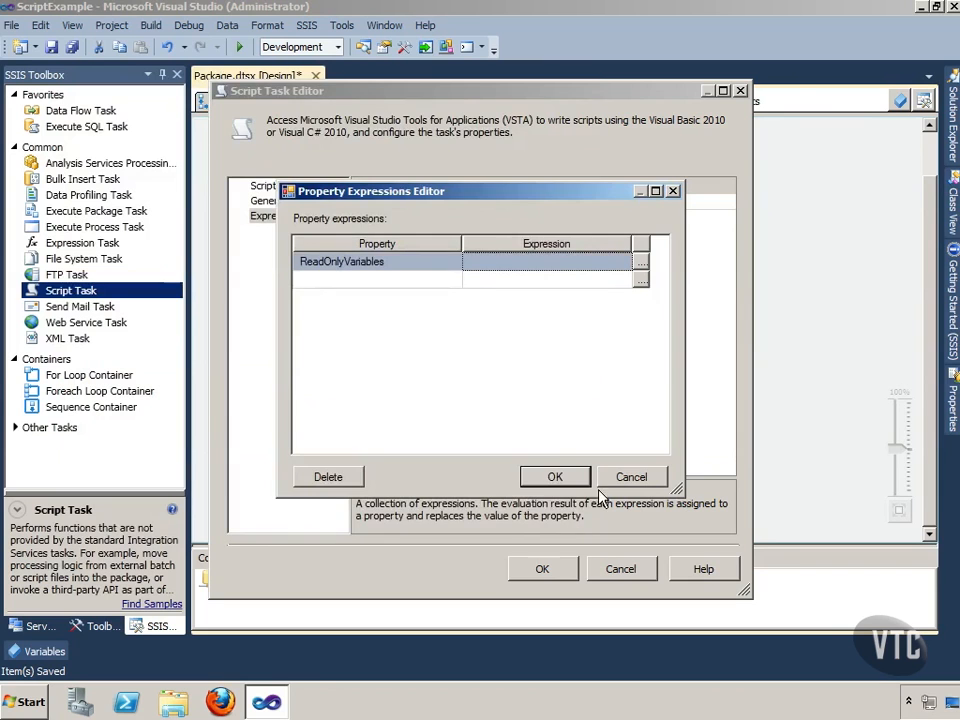
# Discard the remaining property edits of Script Task 4 and delete the task from the control flow
pyautogui.click(617, 485)
pyautogui.click(620, 568)
pyautogui.rightClick(676, 285)
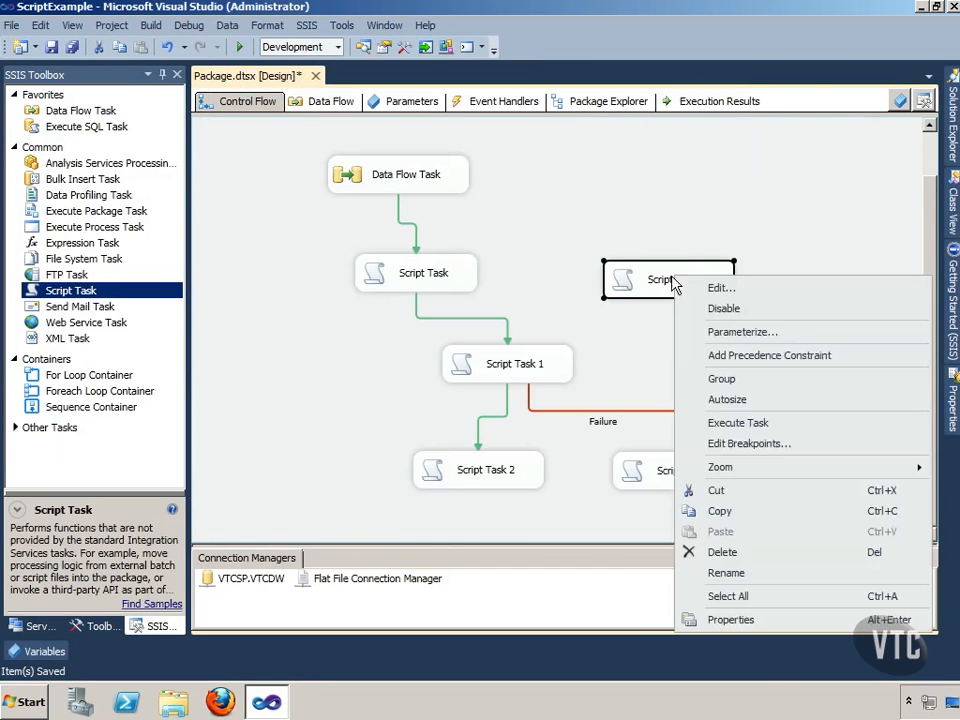
pyautogui.click(720, 552)
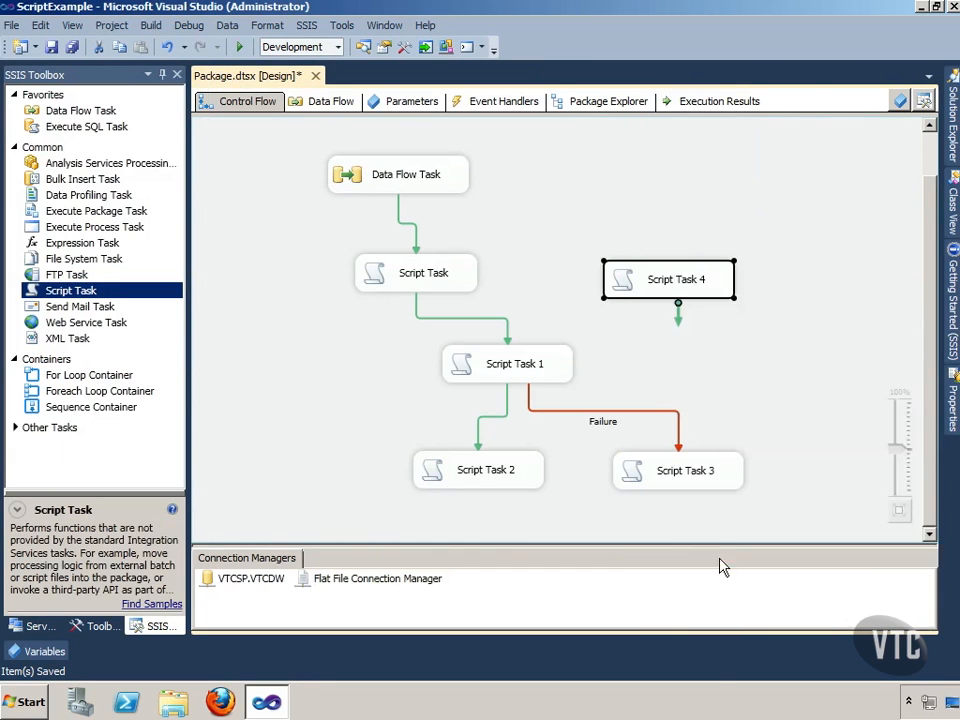
# Add a Script Component to the data flow, away from the existing components, and set its type to Transformation
pyautogui.click(343, 104)
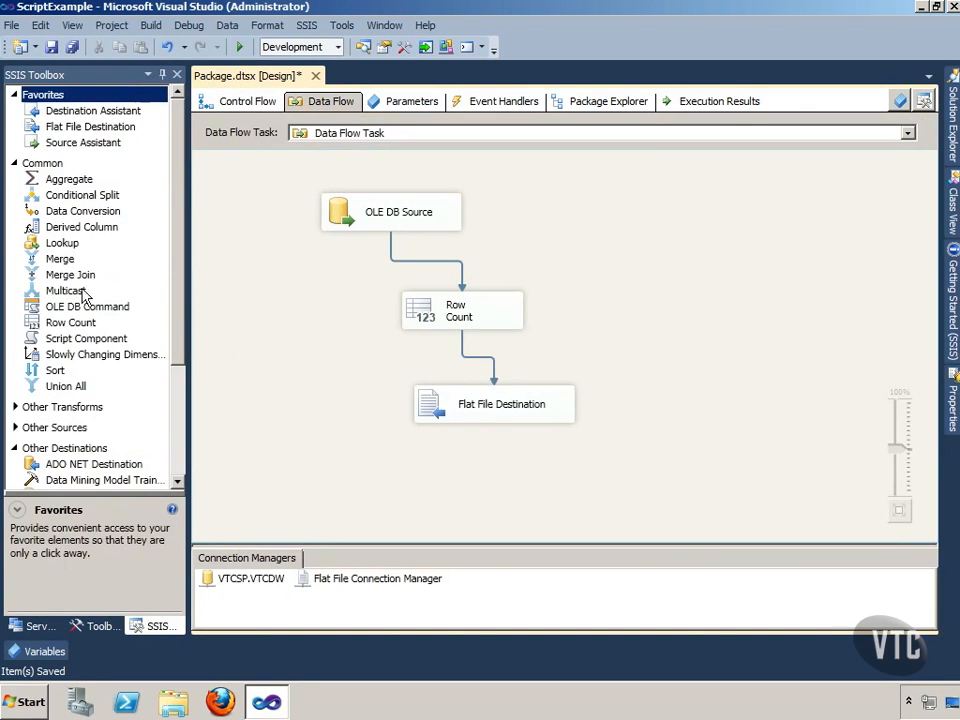
pyautogui.moveTo(73, 347); pyautogui.dragTo(770, 216)
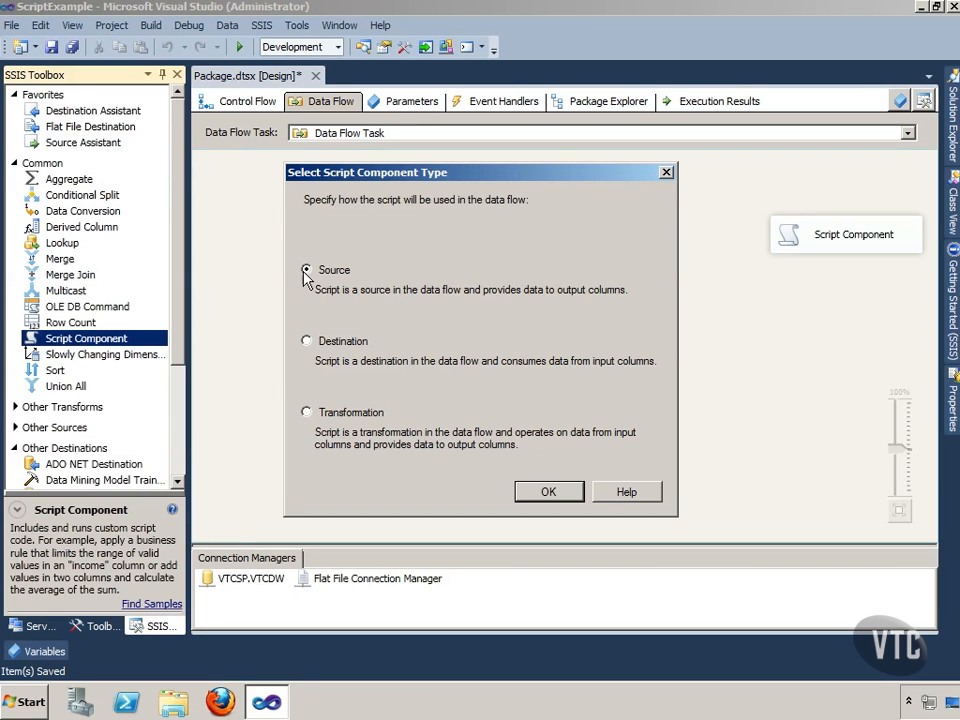
pyautogui.click(307, 341)
pyautogui.click(306, 413)
pyautogui.click(549, 492)
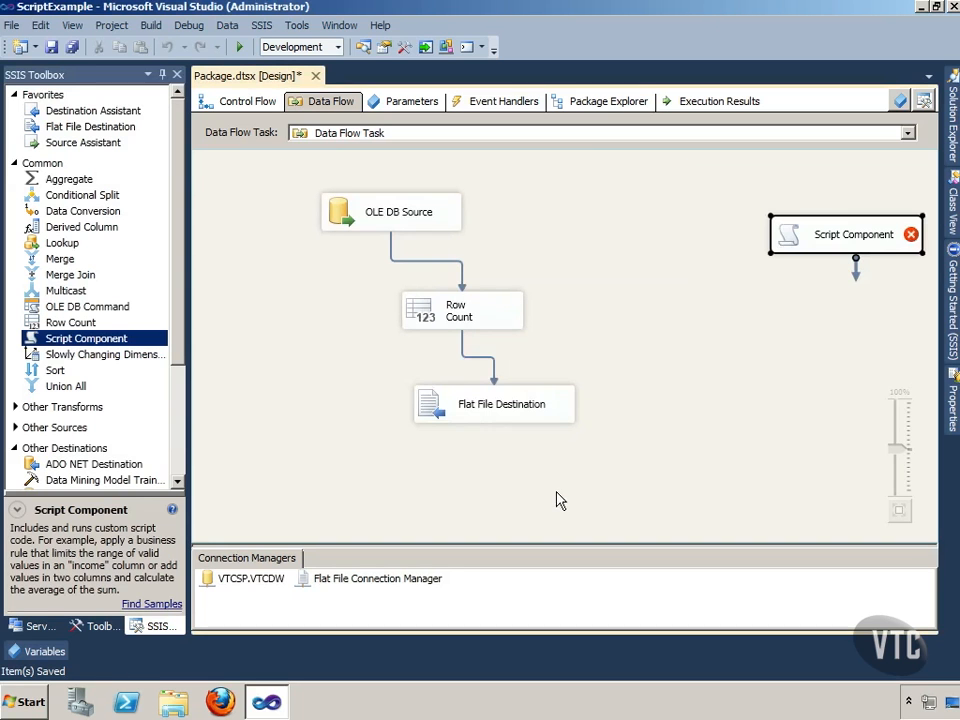
# Review the Script Component's input columns, inputs and outputs, and connection managers settings, then cancel the editor
pyautogui.rightClick(792, 238)
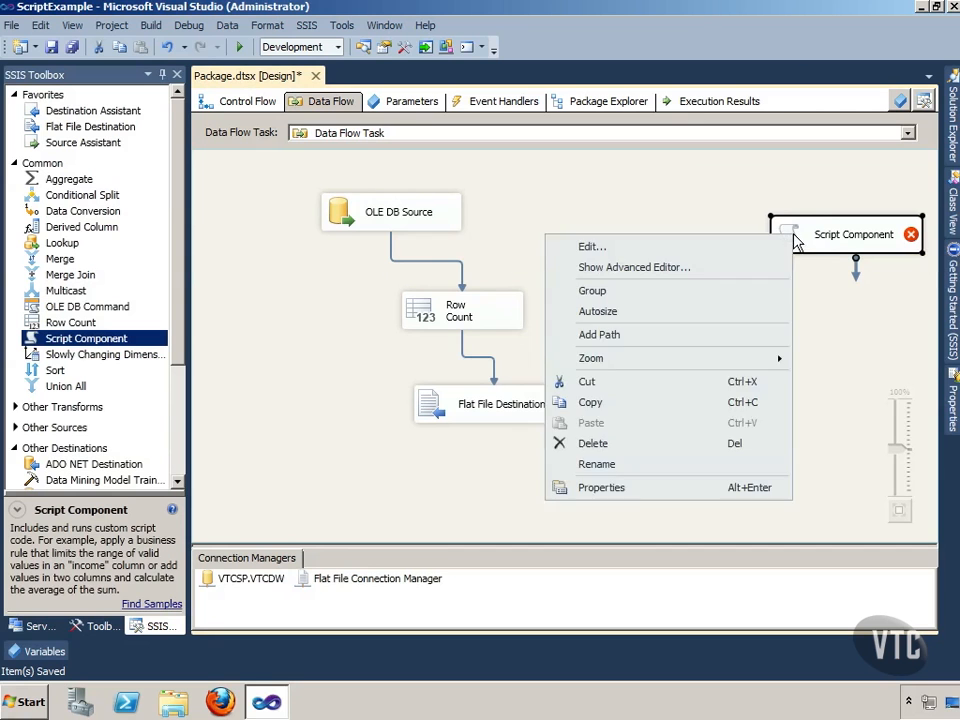
pyautogui.click(706, 256)
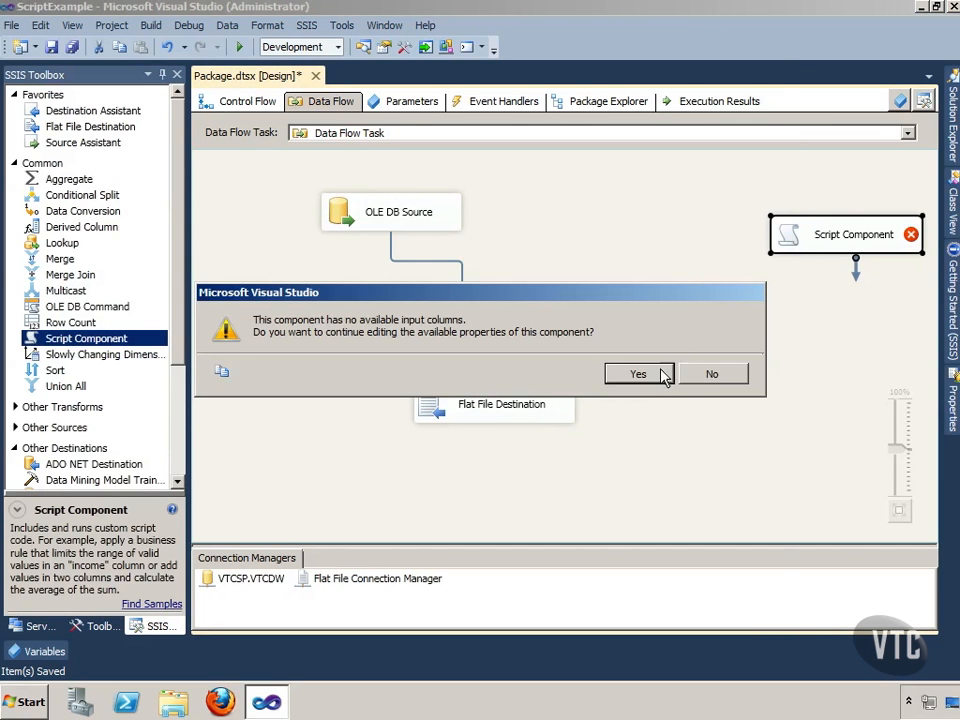
pyautogui.click(633, 374)
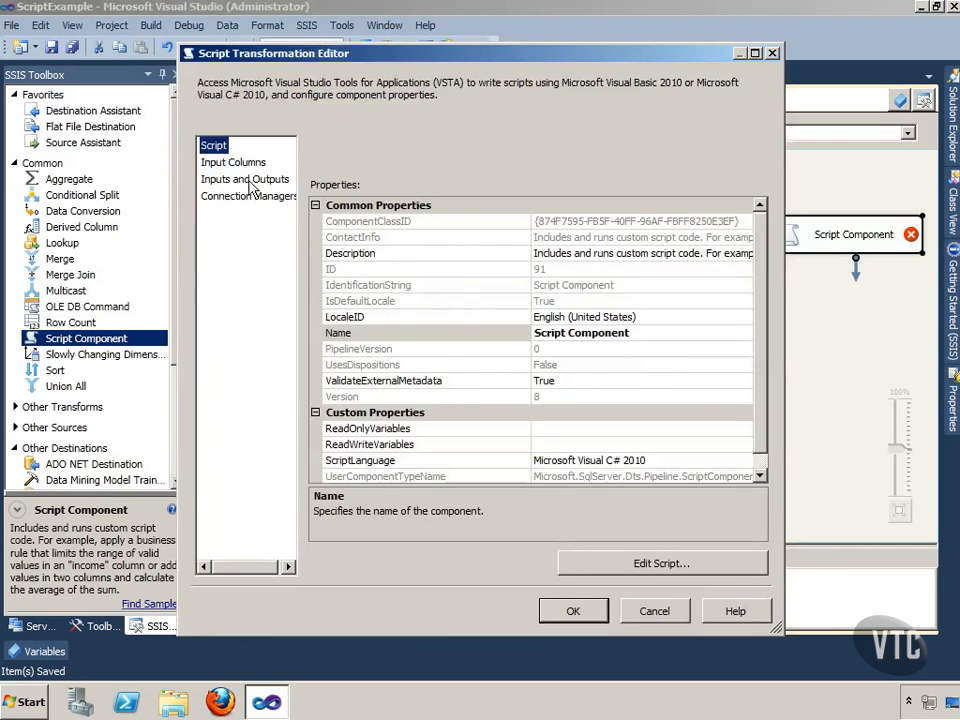
pyautogui.click(238, 163)
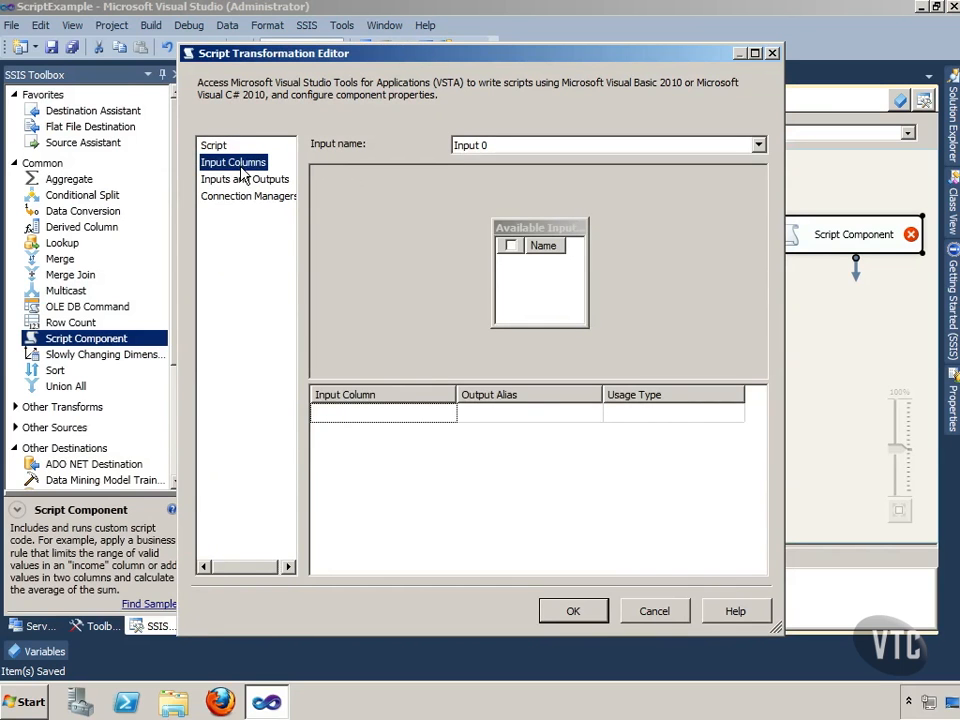
pyautogui.click(242, 179)
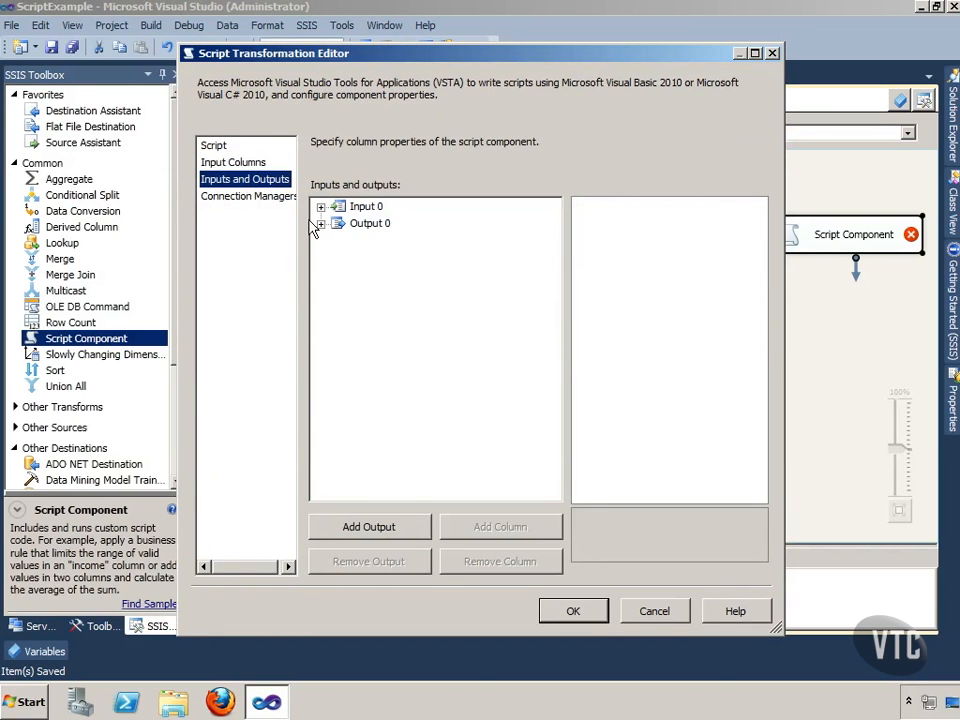
pyautogui.click(246, 196)
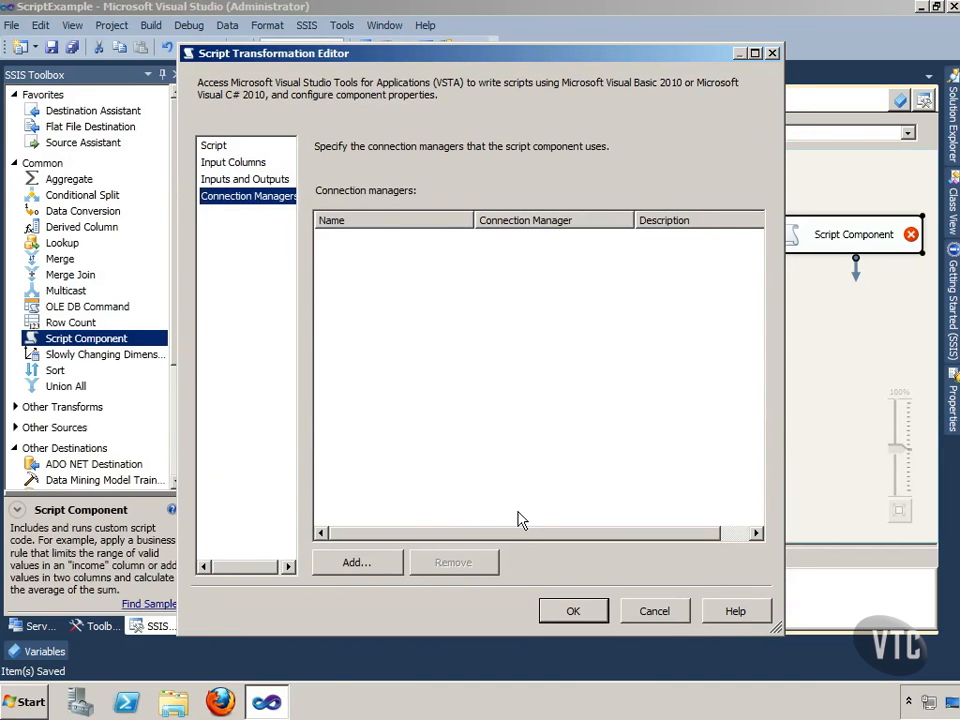
pyautogui.click(654, 613)
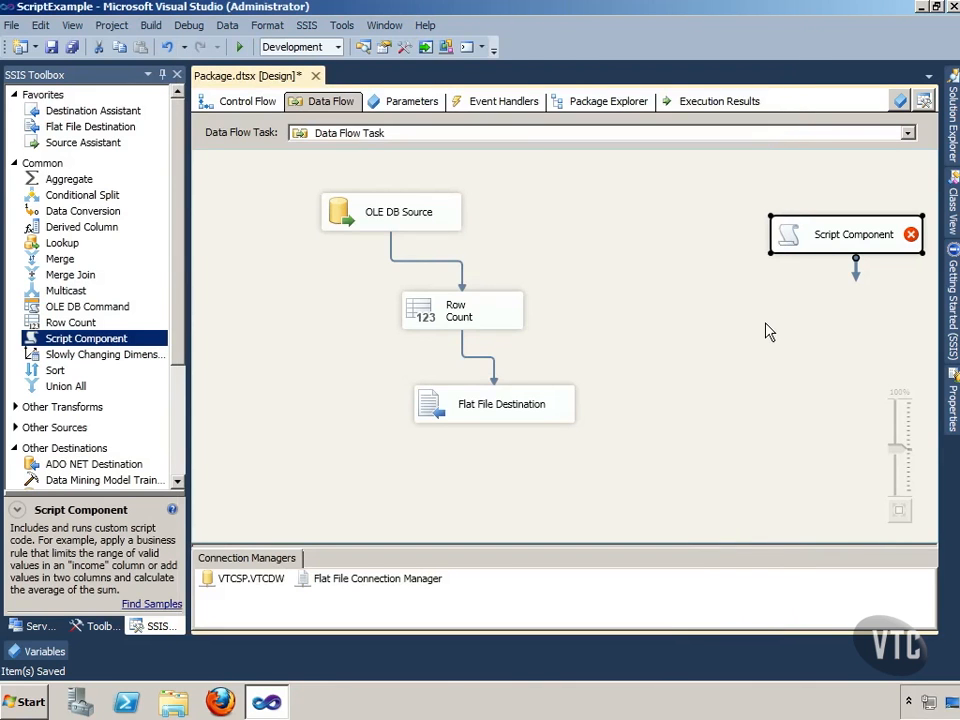
# Reopen the Script Component for editing and examine the available ScriptLanguage options without changing the language
pyautogui.rightClick(789, 245)
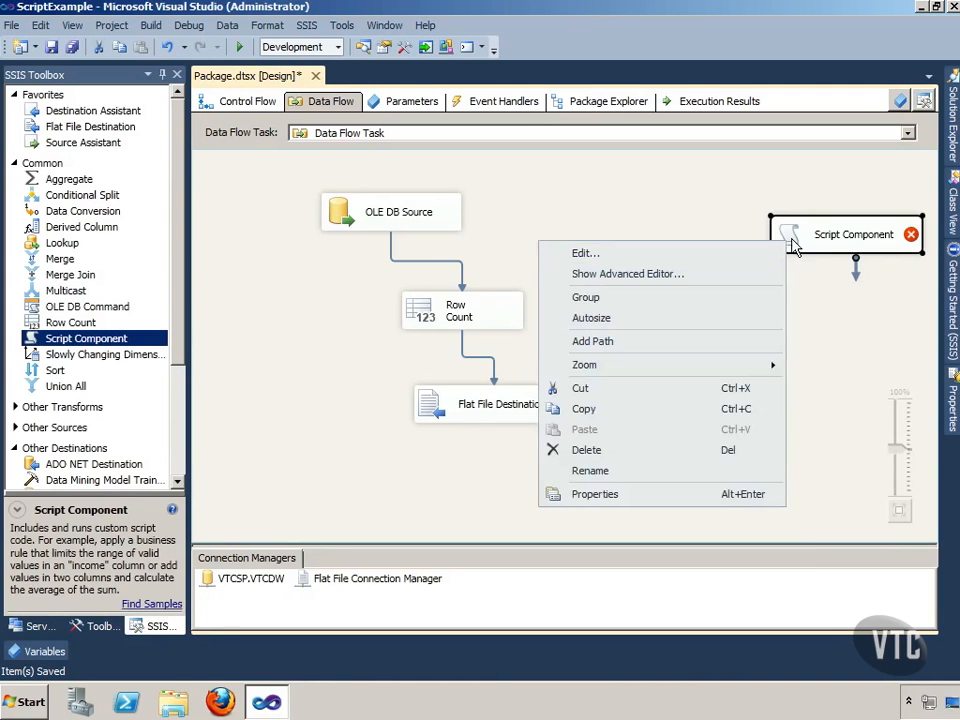
pyautogui.click(814, 229)
pyautogui.rightClick(810, 229)
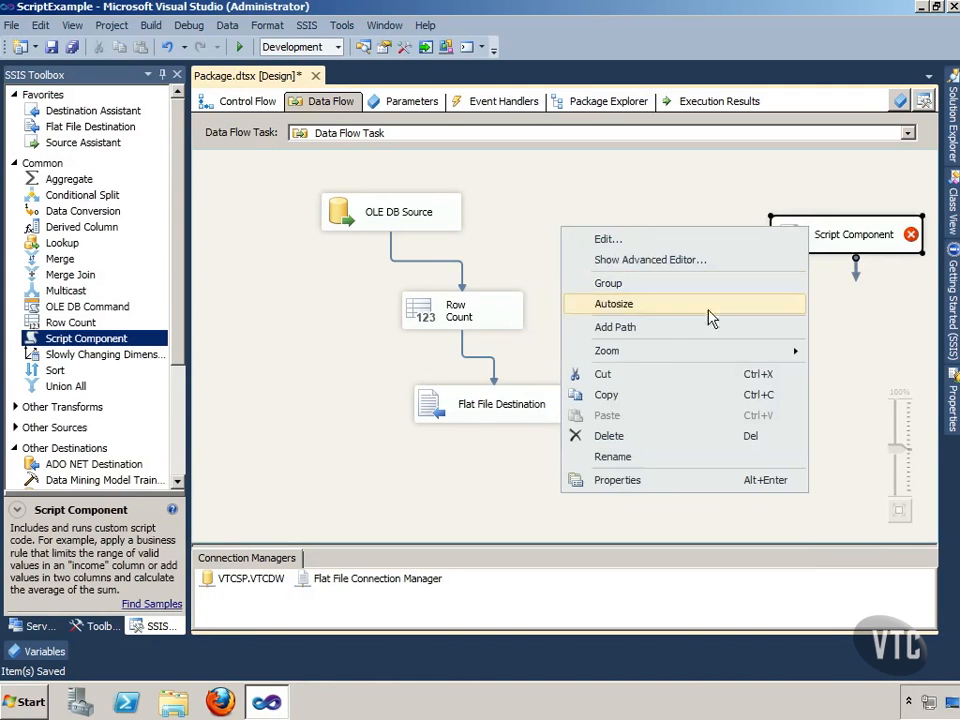
pyautogui.click(626, 261)
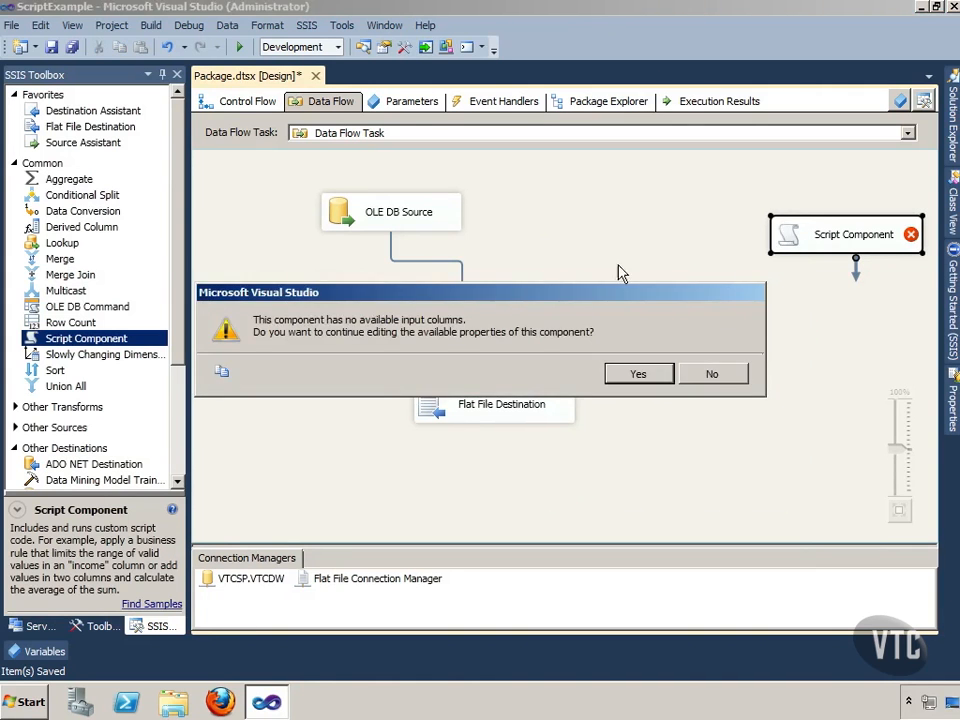
pyautogui.click(640, 377)
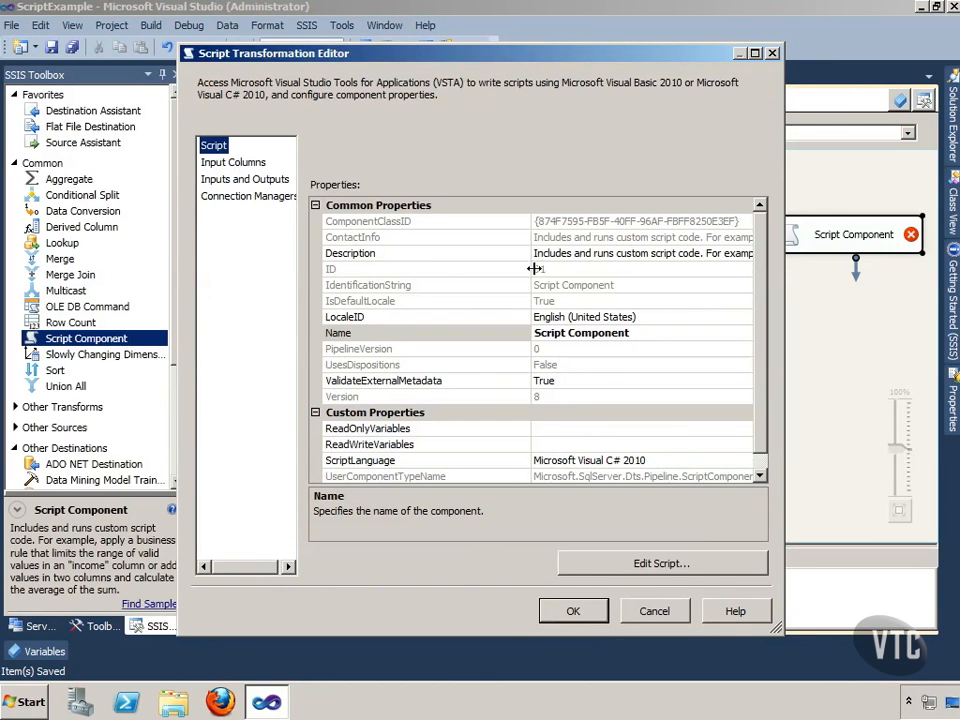
pyautogui.click(727, 461)
pyautogui.click(744, 461)
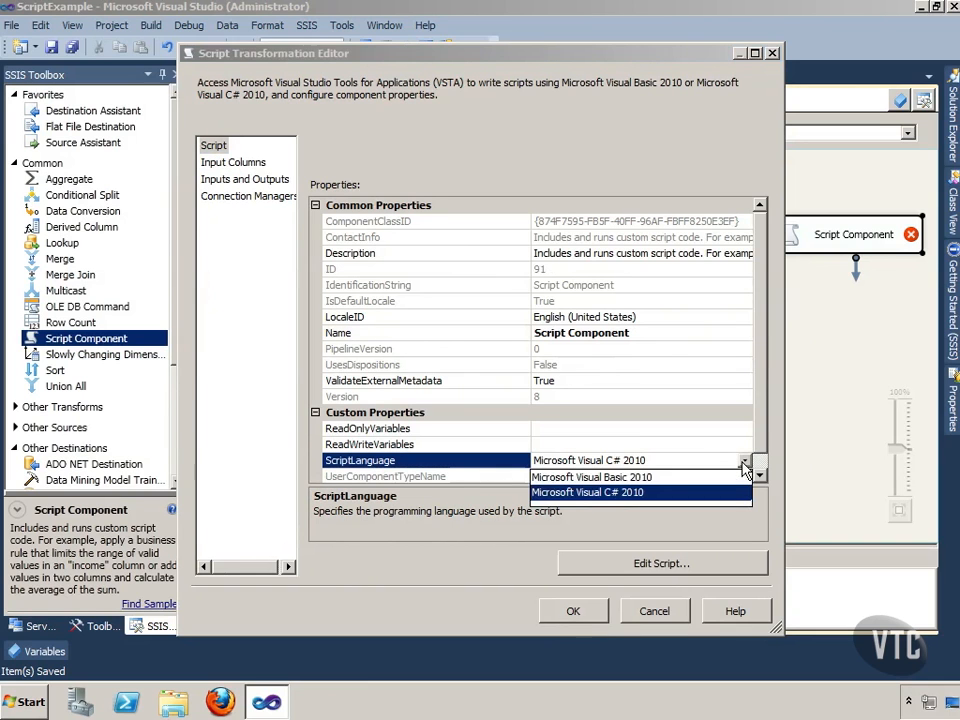
pyautogui.click(744, 461)
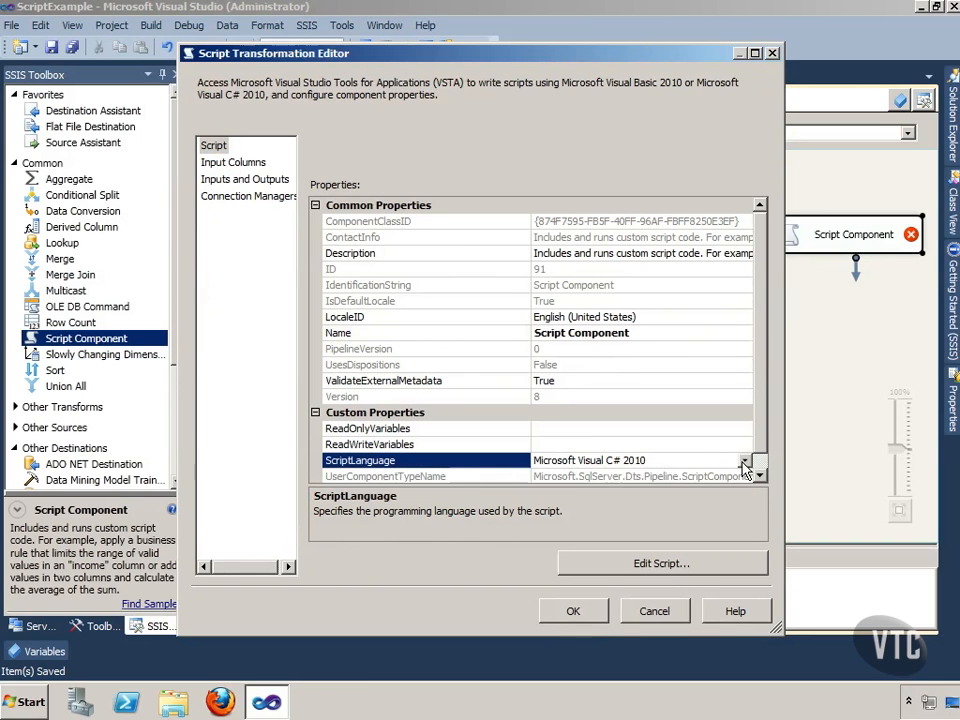
# Examine the variables selectable for the Script Component's ReadOnlyVariables property, then close the editor without saving changes
pyautogui.click(556, 430)
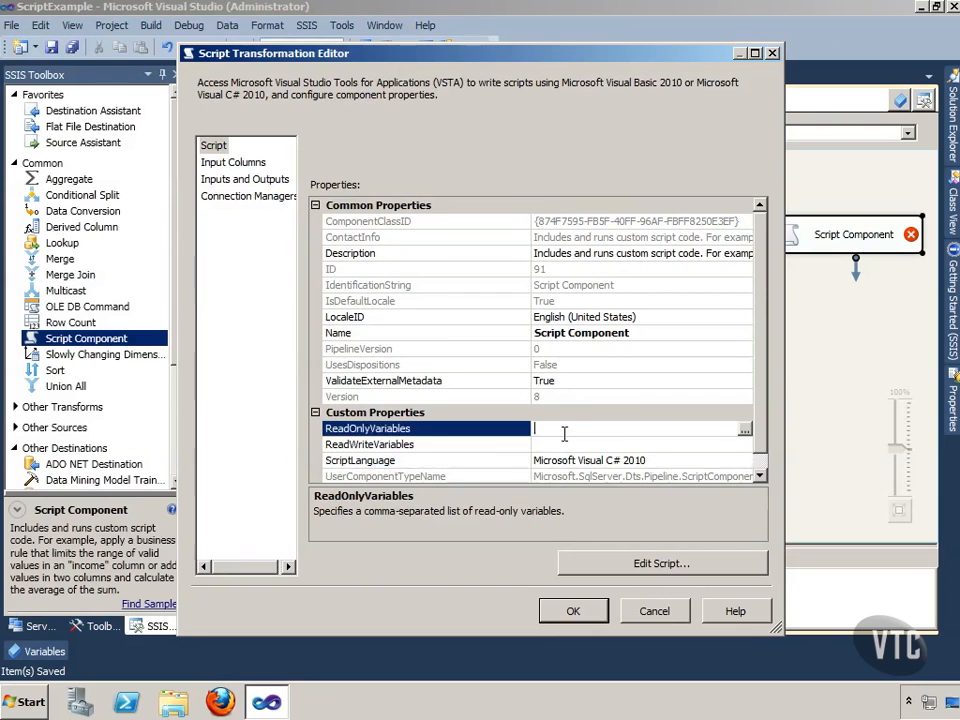
pyautogui.click(745, 430)
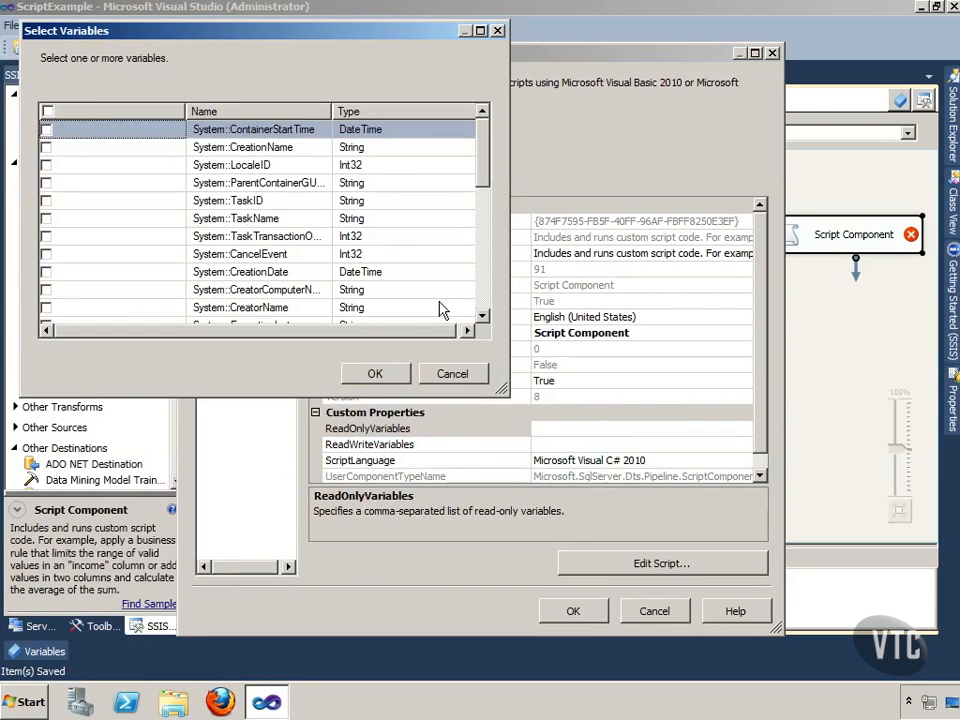
pyautogui.click(452, 373)
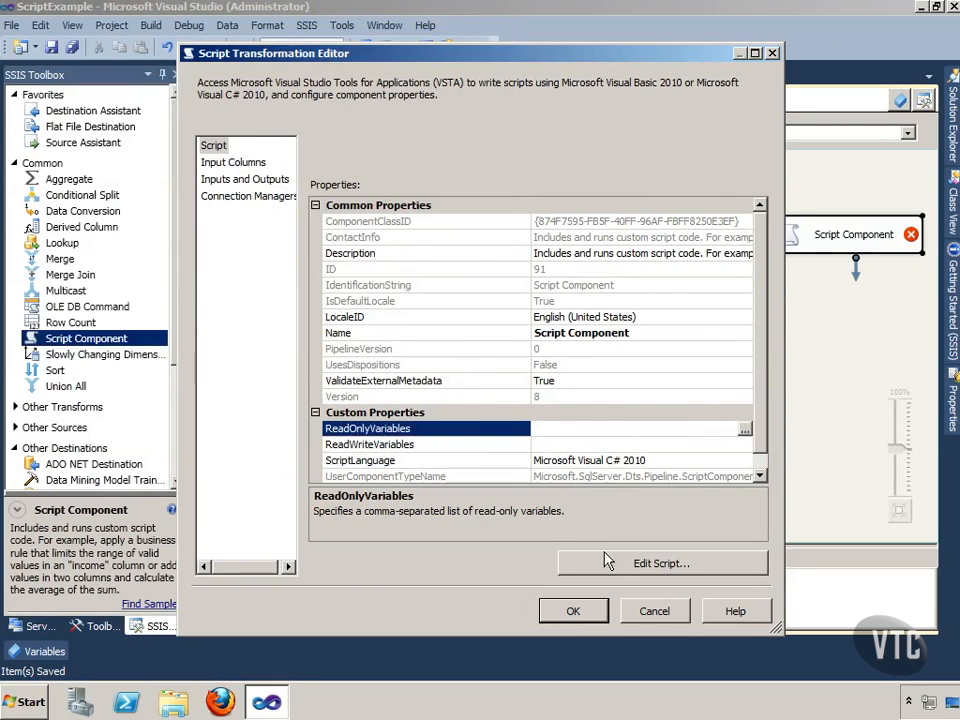
pyautogui.click(648, 604)
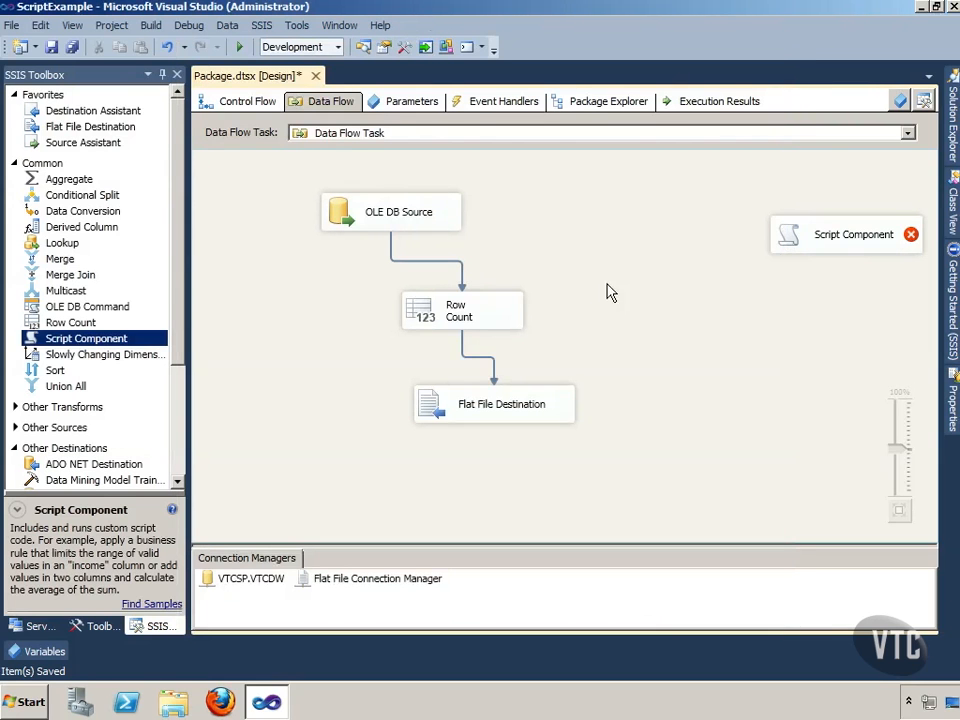
# Delete the Script Component from the data flow
pyautogui.click(800, 234)
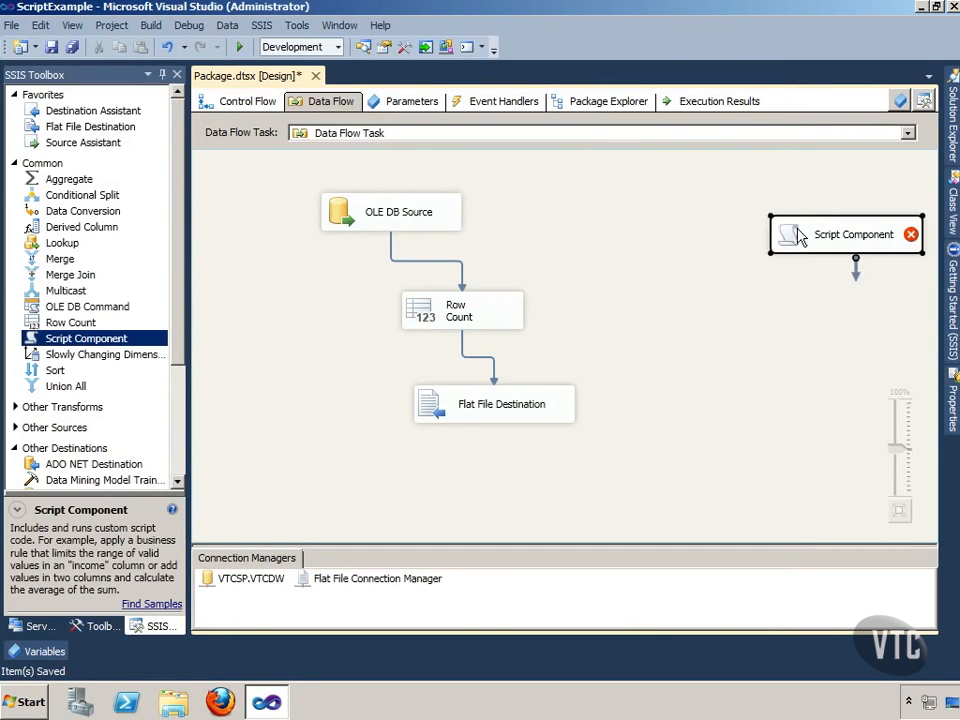
pyautogui.rightClick(798, 230)
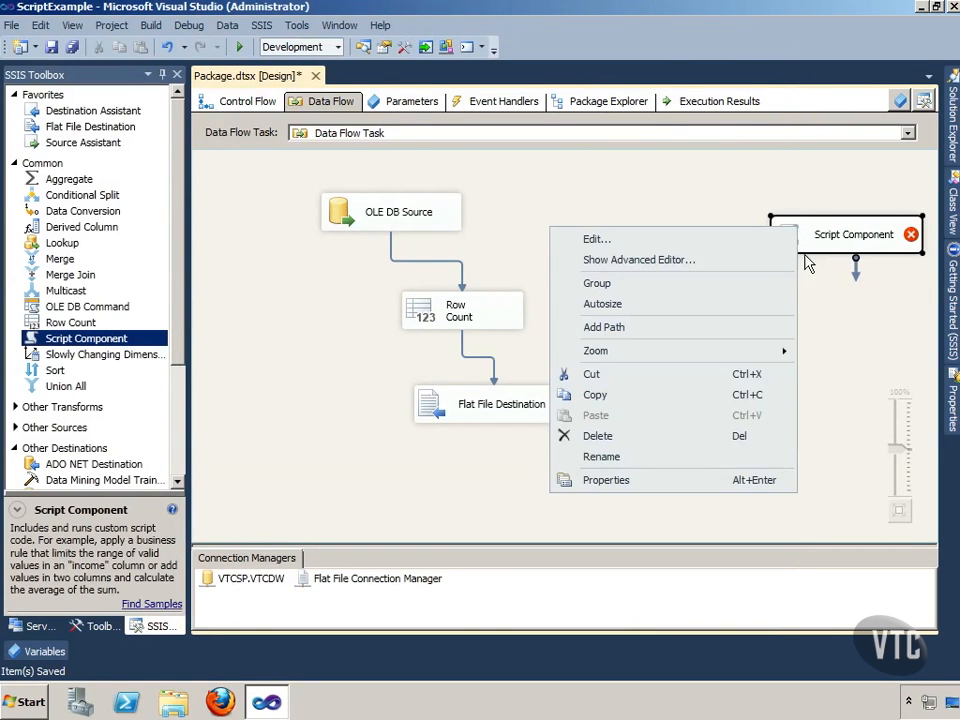
pyautogui.click(605, 436)
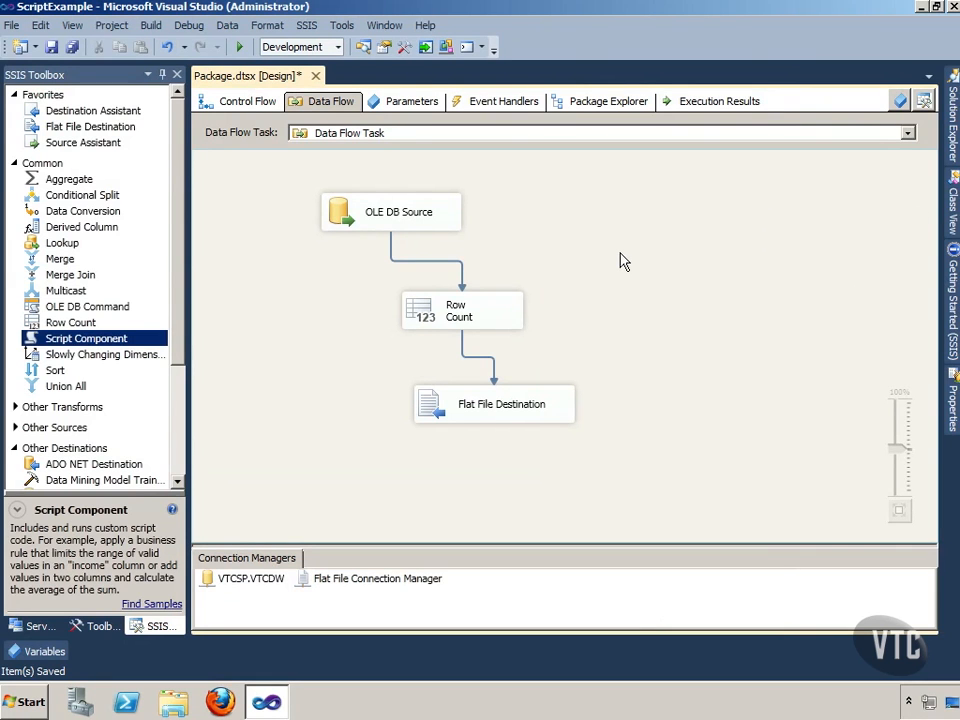